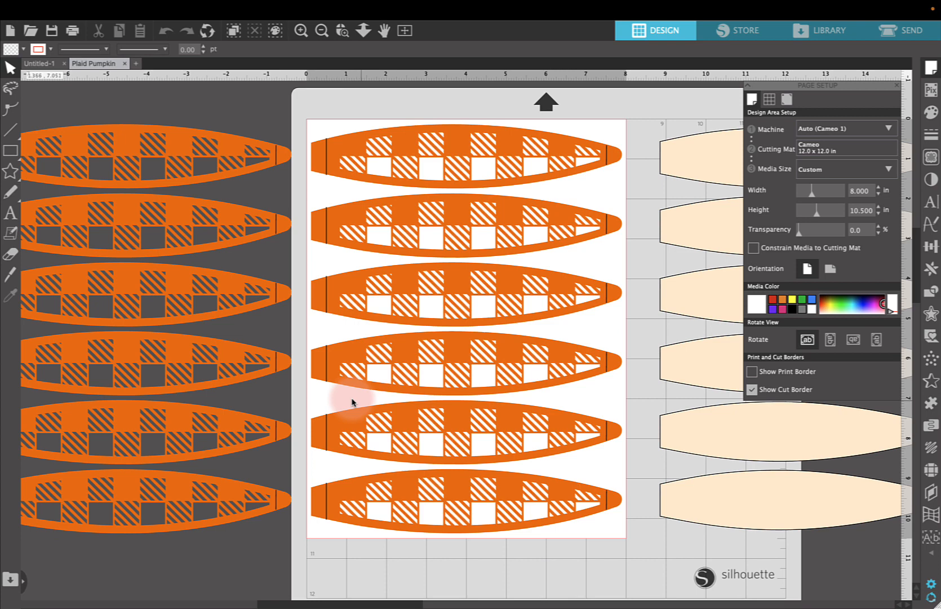
Step: Set the page's media size to 12 × 12 in
scroll(352, 402, "down", 1)
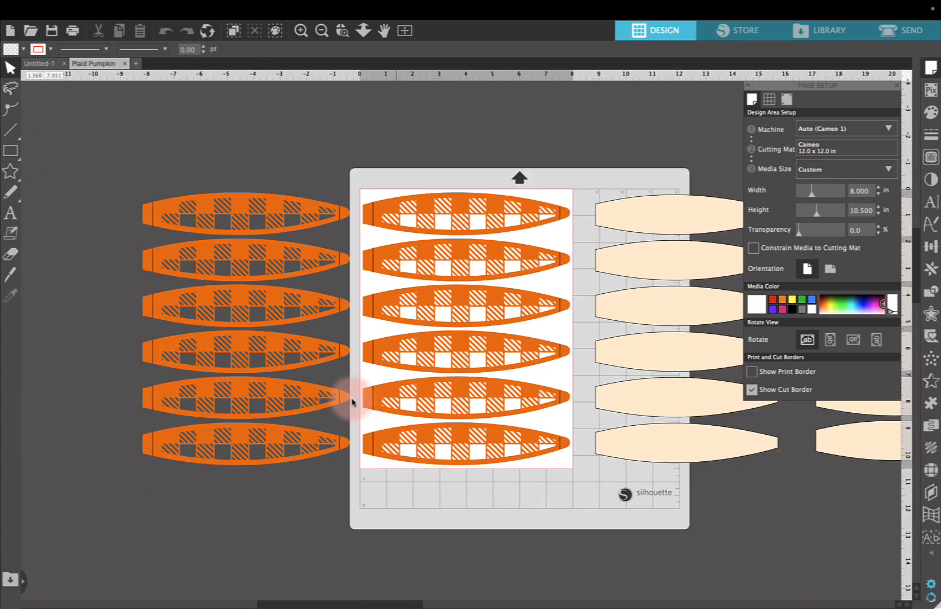
scroll(351, 402, "down", 1)
scroll(351, 401, "down", 1)
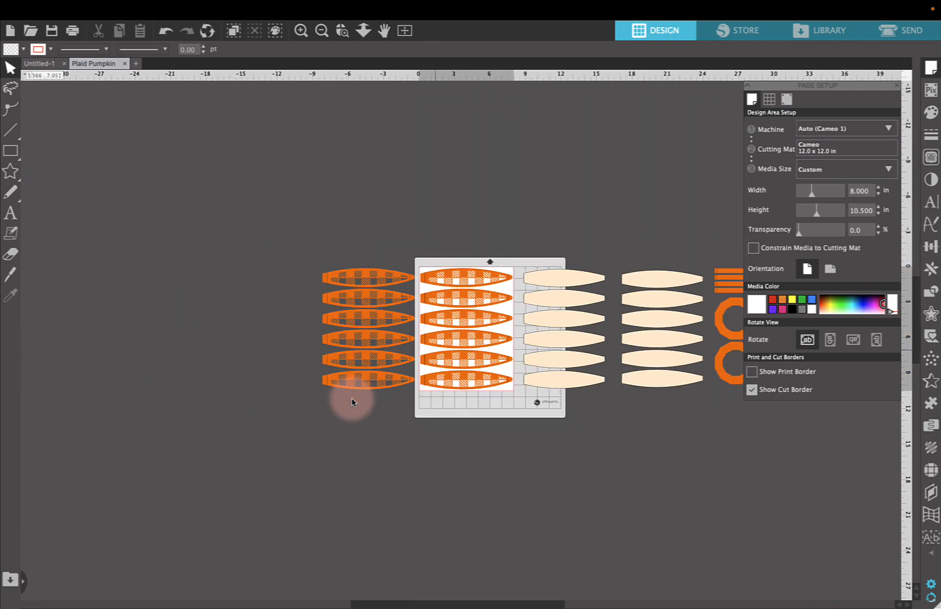
scroll(535, 402, "right", 3)
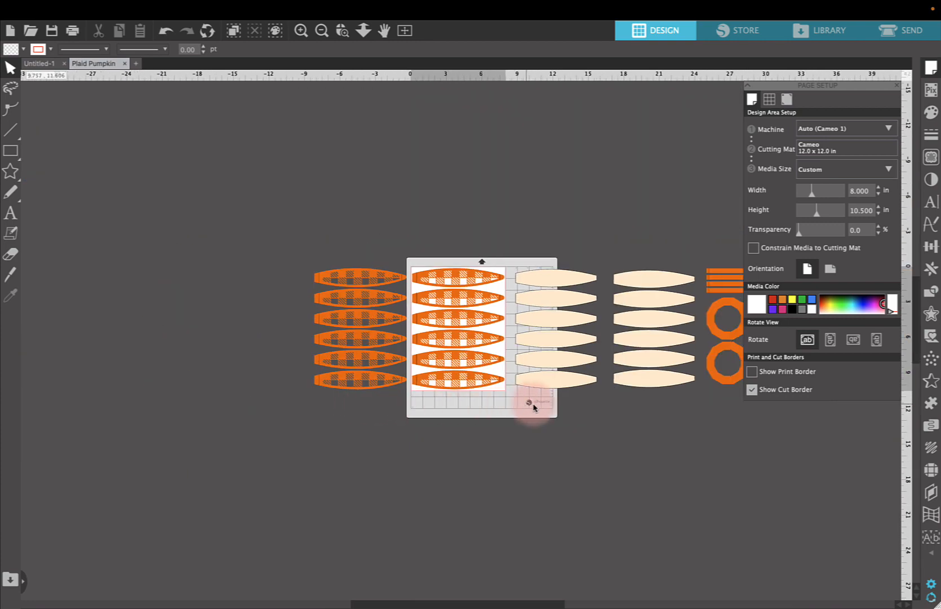
scroll(534, 406, "right", 2)
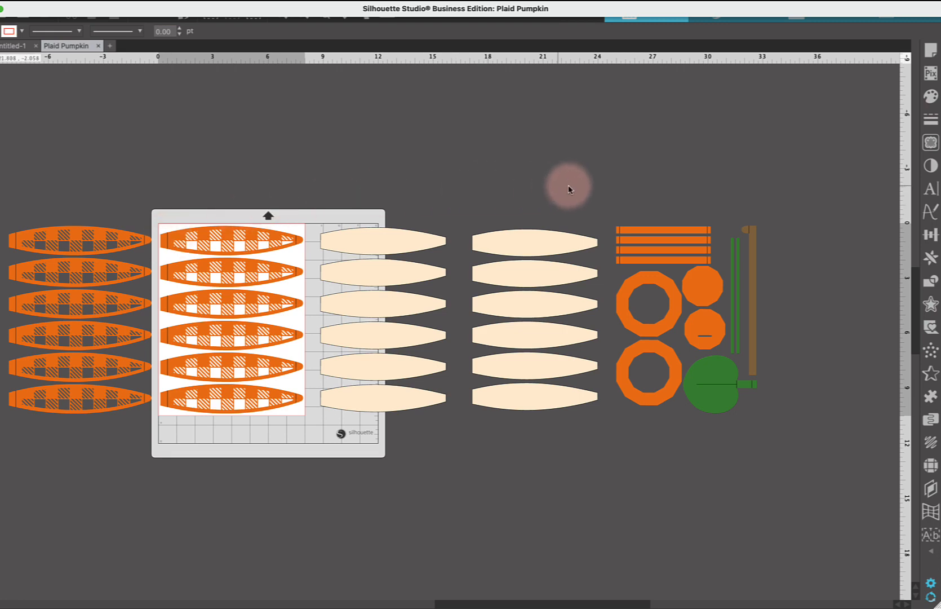
left_click(931, 50)
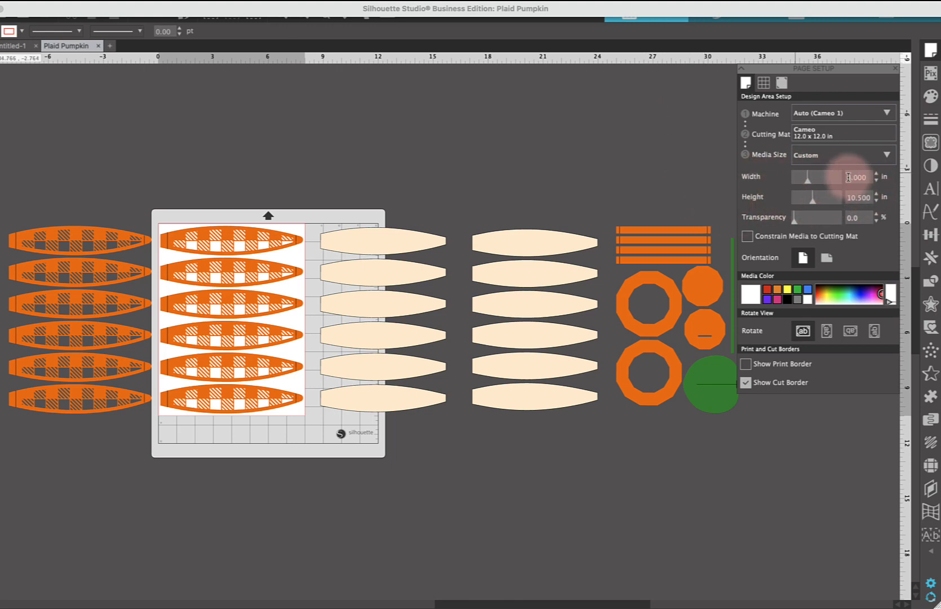
left_click(870, 176)
double_click(869, 176)
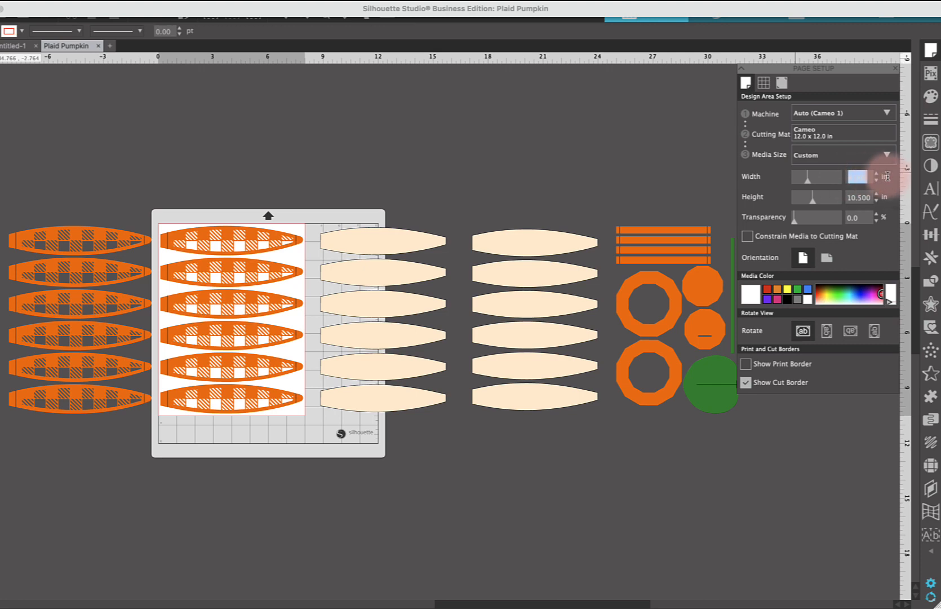
type("12")
key("Return")
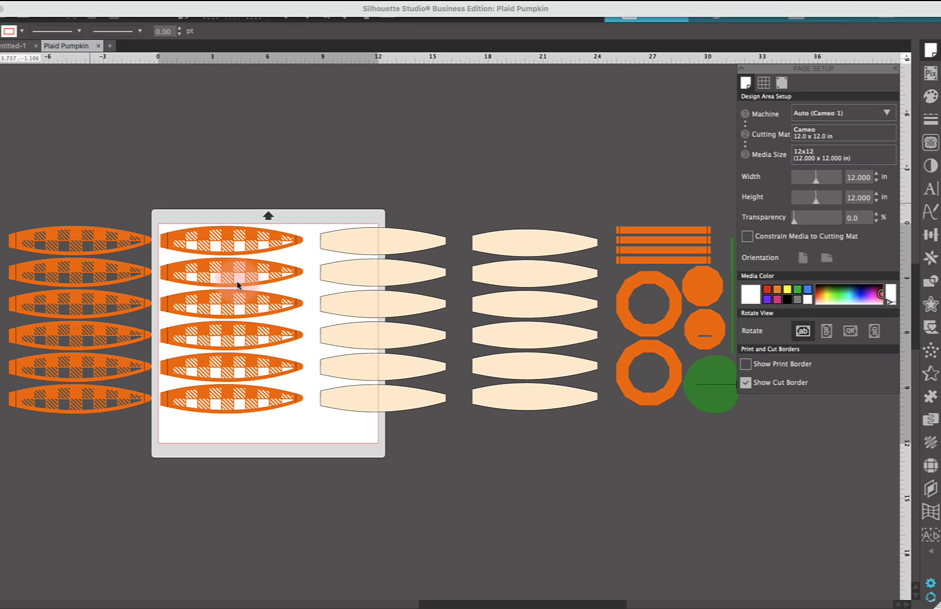
Step: Enlarge all the pumpkin pieces together to about 43.9 × 11.9 in and align the first orange column with the page's upper-left corner
key("super+a")
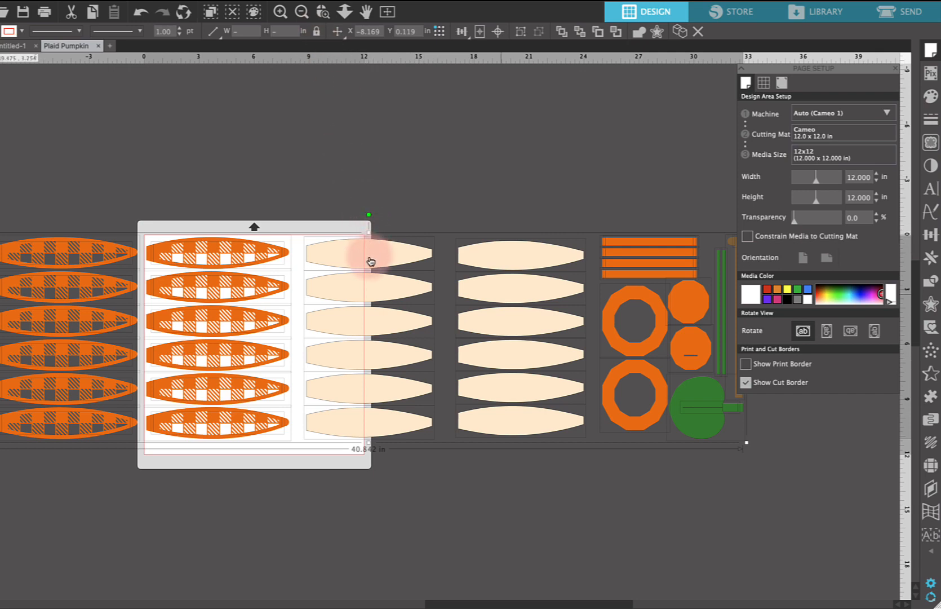
scroll(370, 260, "right", 3)
scroll(370, 260, "left", 5)
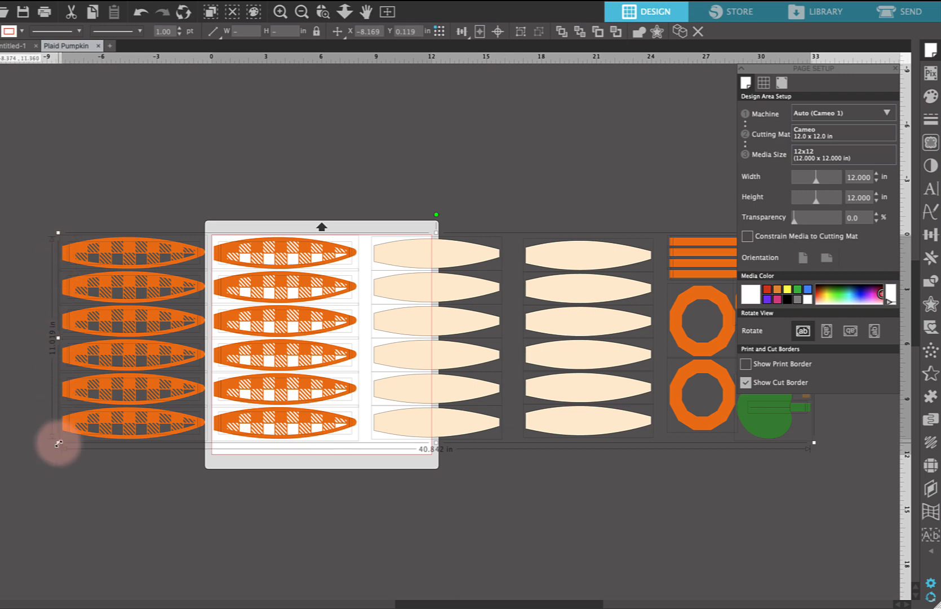
left_click_drag(59, 443, 109, 439)
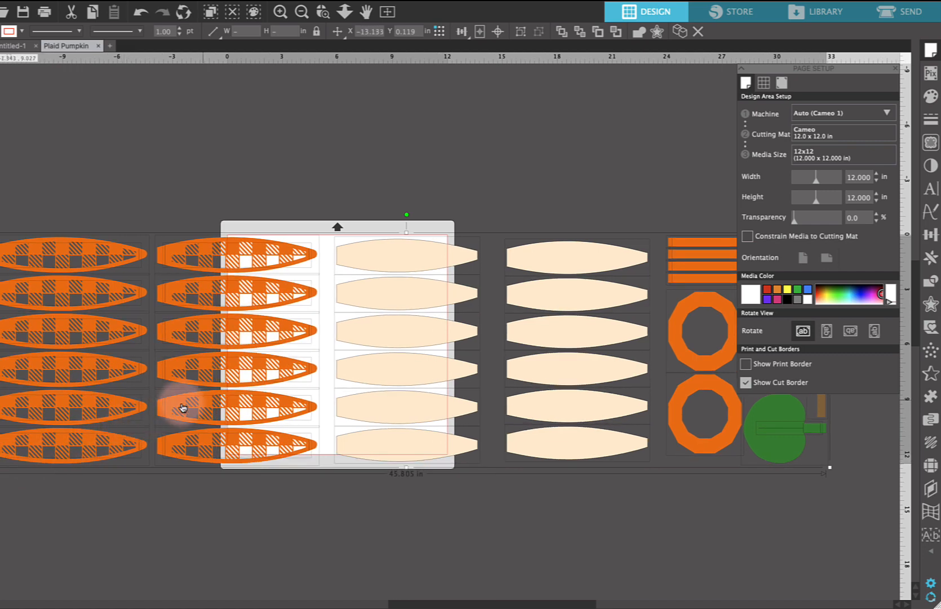
scroll(182, 406, "left", 3)
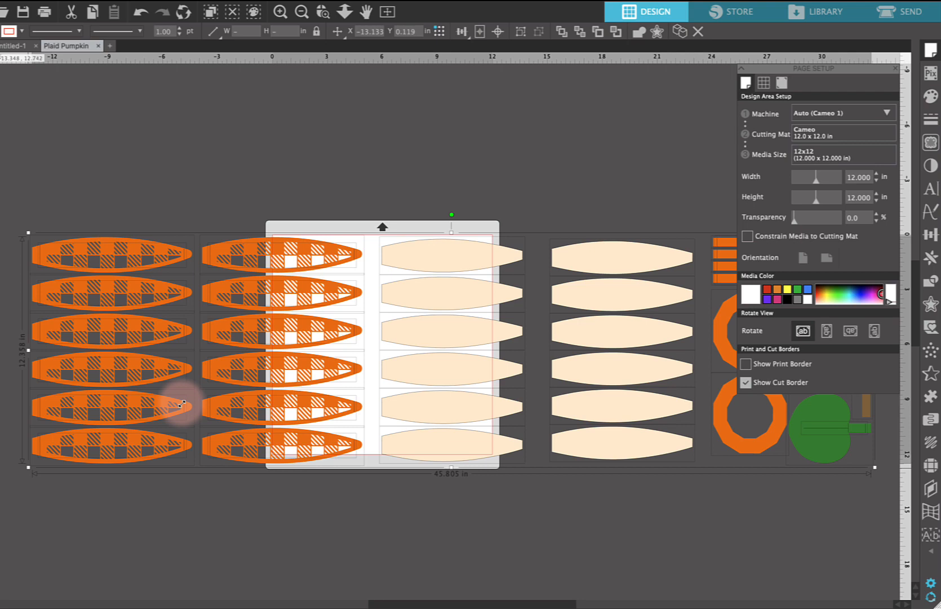
left_click_drag(29, 467, 62, 457)
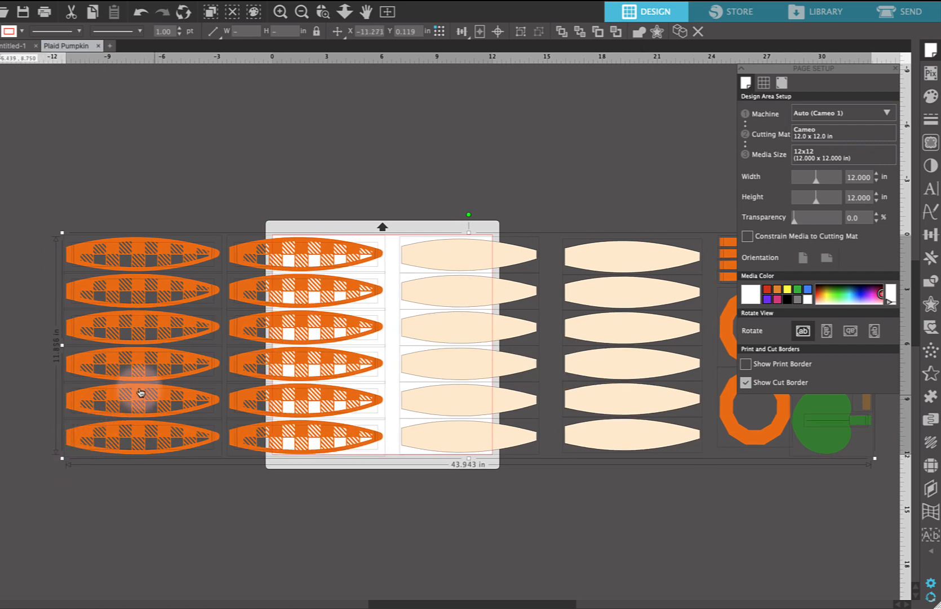
left_click_drag(140, 392, 351, 396)
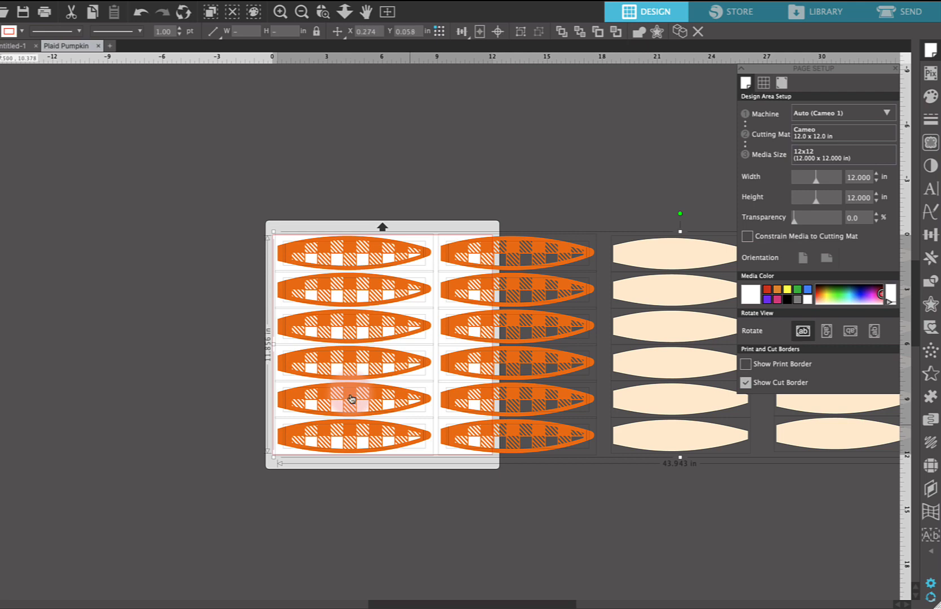
Step: Try moving every piece except the first orange column clear of the page
scroll(351, 398, "right", 4)
scroll(351, 398, "right", 4)
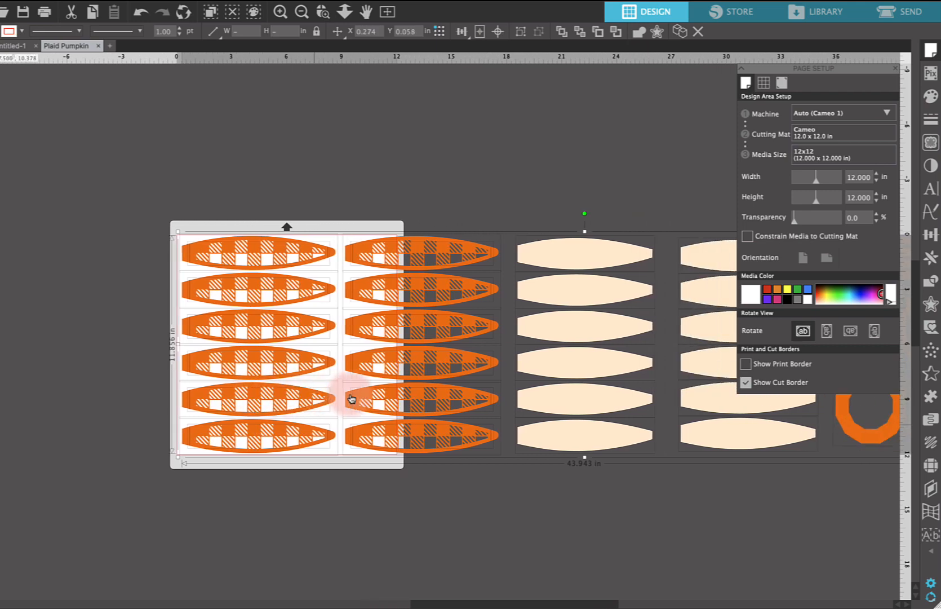
scroll(351, 398, "right", 12)
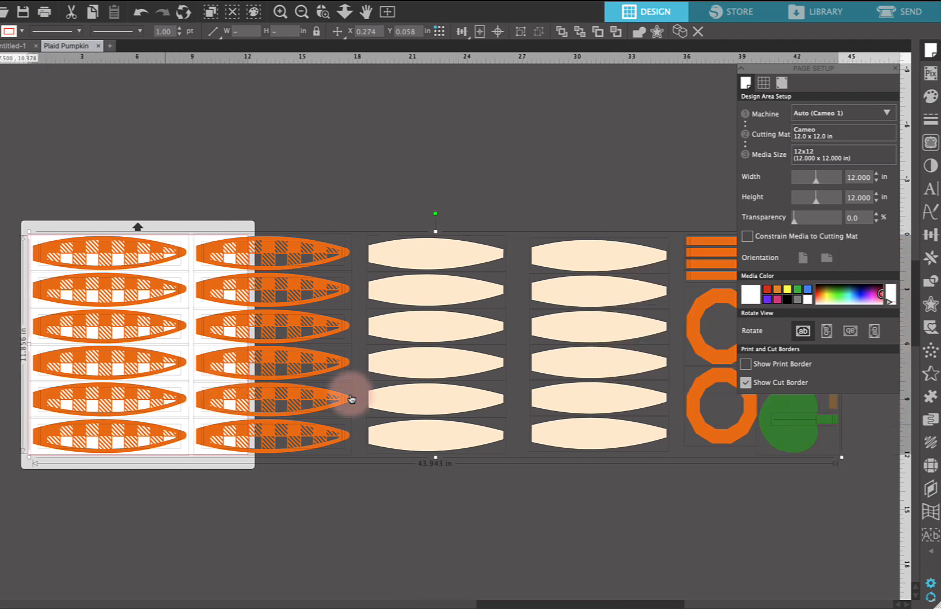
scroll(351, 399, "right", 2)
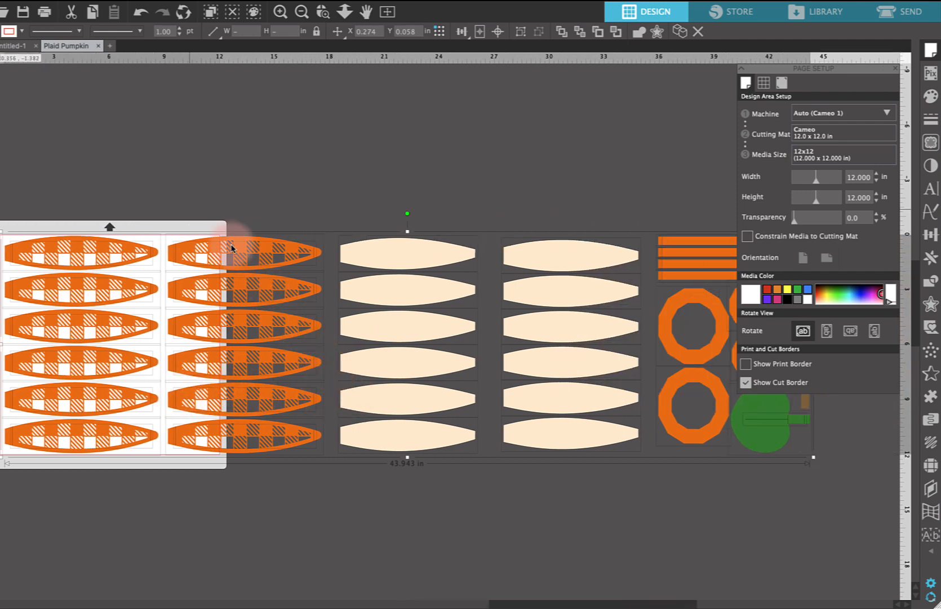
left_click(196, 205)
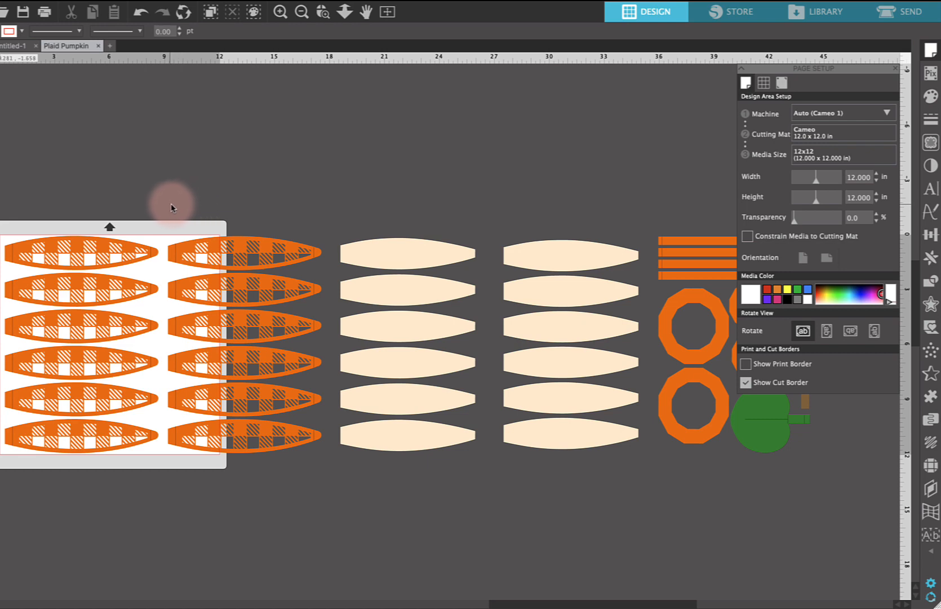
left_click_drag(170, 205, 618, 456)
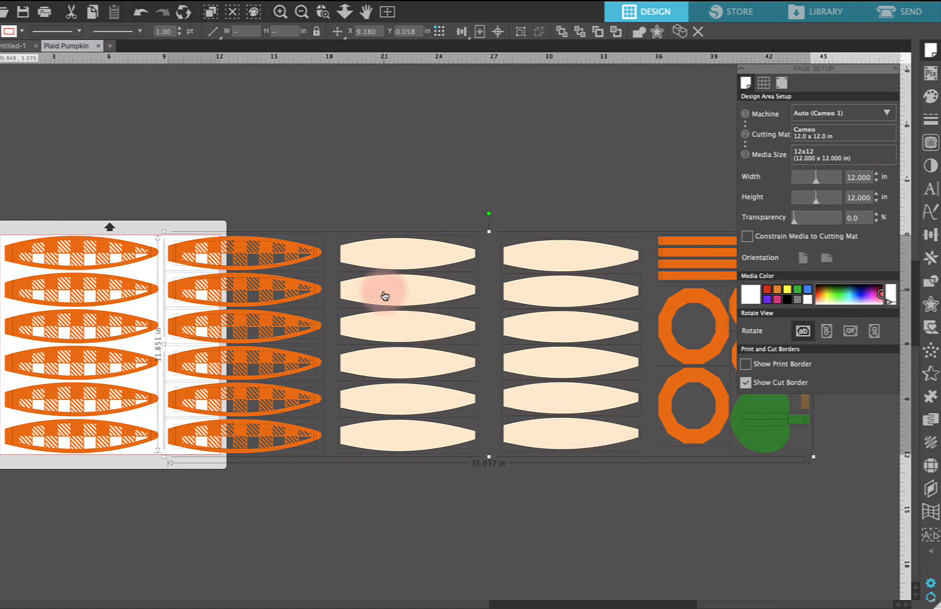
left_click_drag(385, 293, 457, 292)
left_click(468, 179)
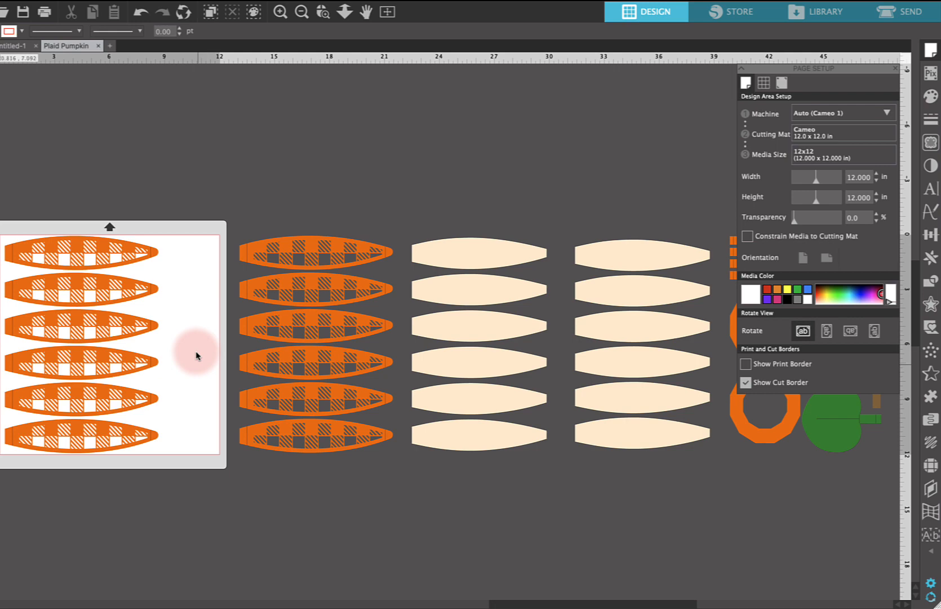
key("super+z")
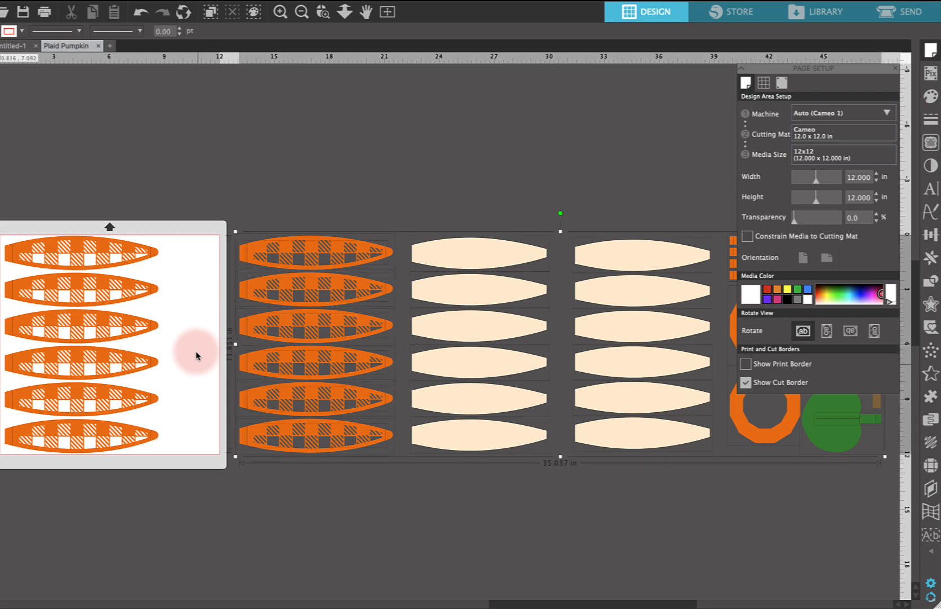
key("super+z")
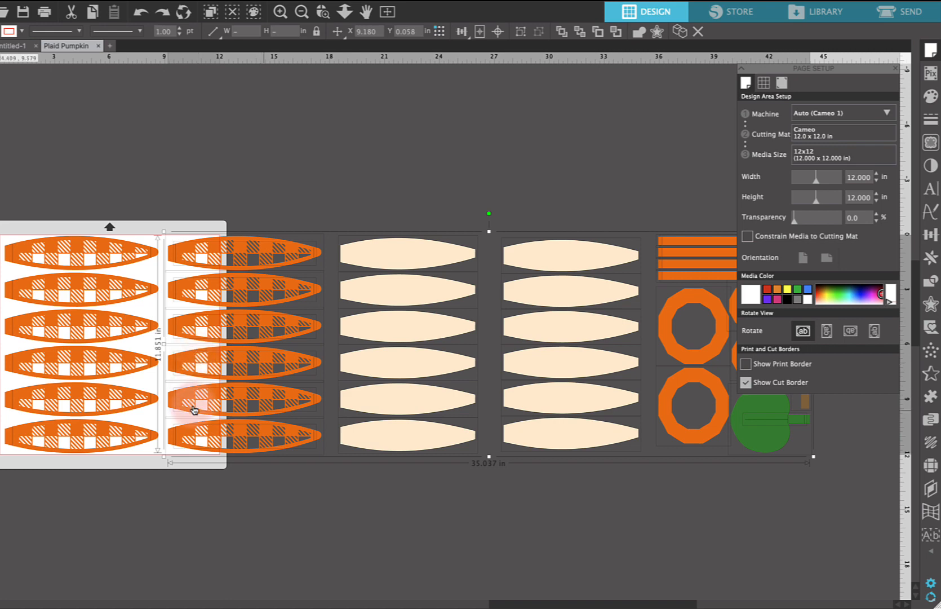
Step: Enlarge all the pumpkin pieces together to about 54.2 in wide and move the first orange column back onto the page
scroll(190, 478, "left", 1)
scroll(190, 478, "left", 1)
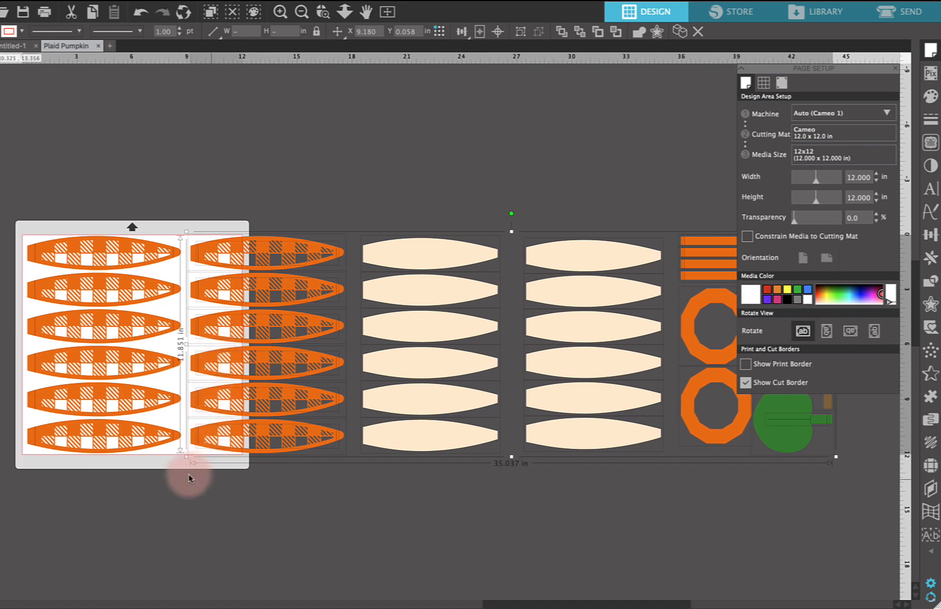
scroll(190, 478, "right", 1)
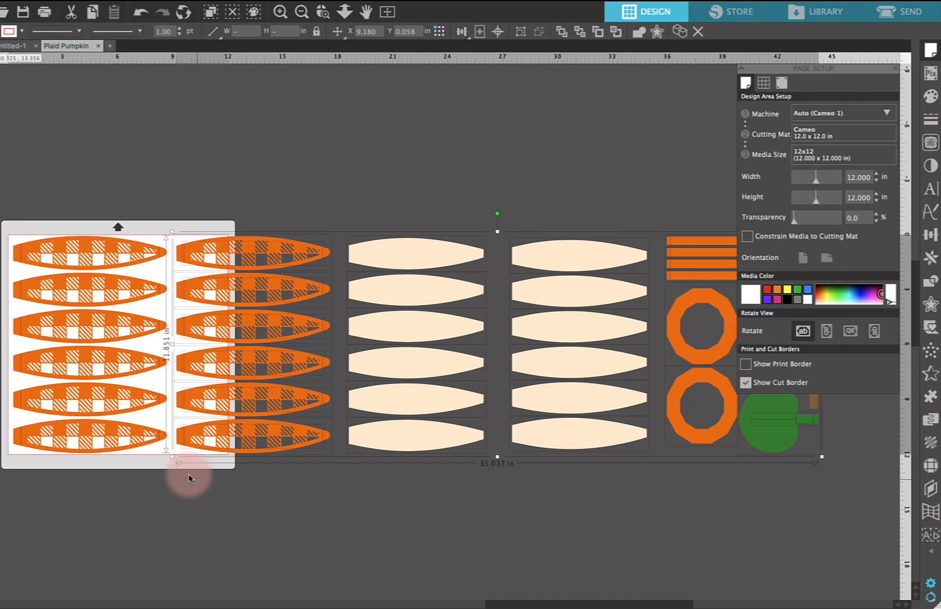
key("ctrl+a")
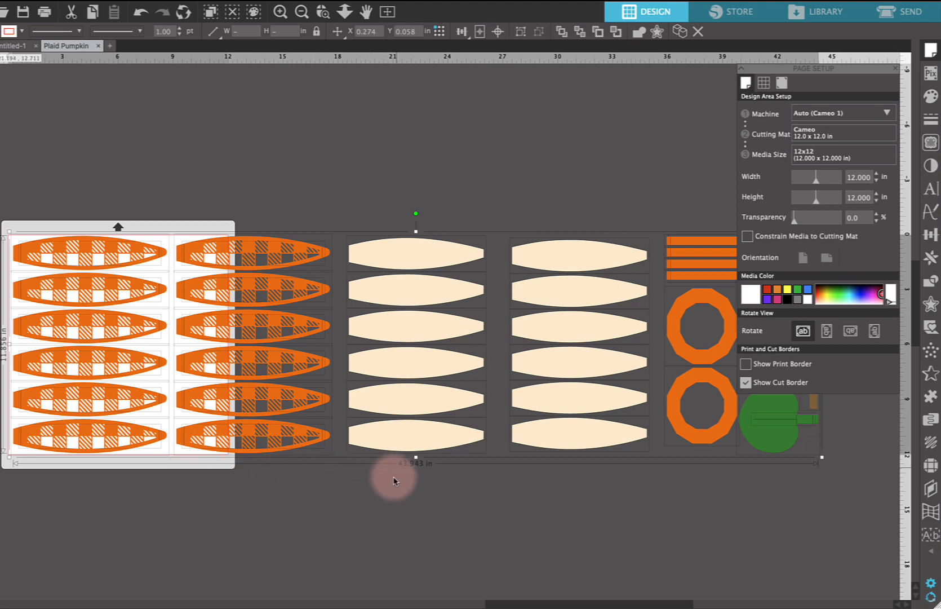
scroll(106, 338, "left", 2)
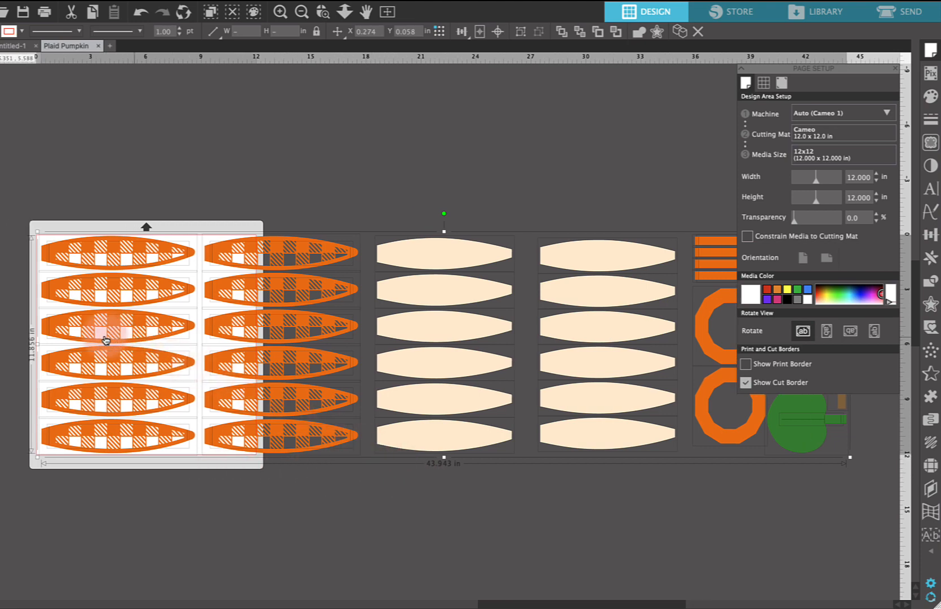
scroll(106, 338, "left", 1)
scroll(106, 338, "left", 5)
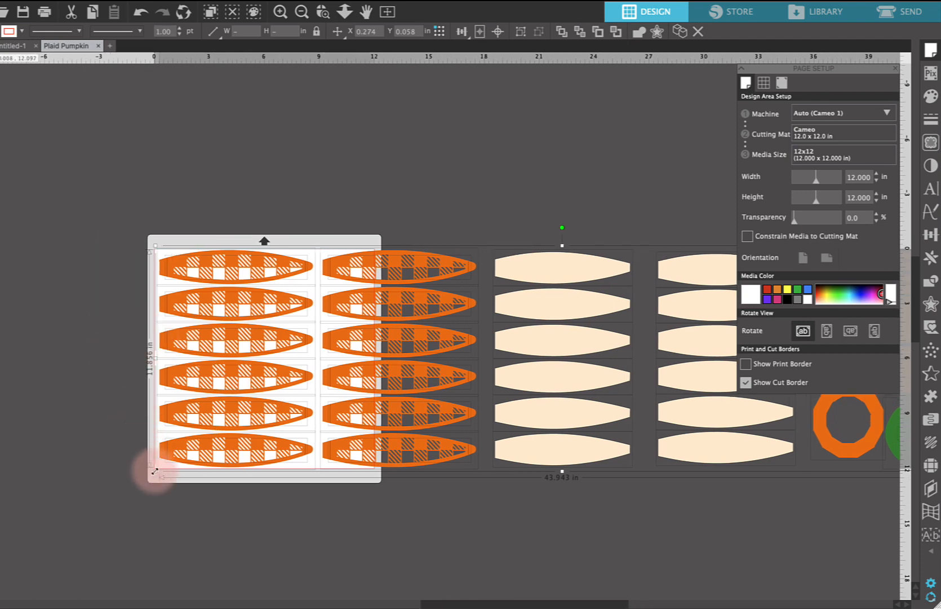
left_click_drag(155, 471, 110, 485)
left_click_drag(92, 492, 0, 522)
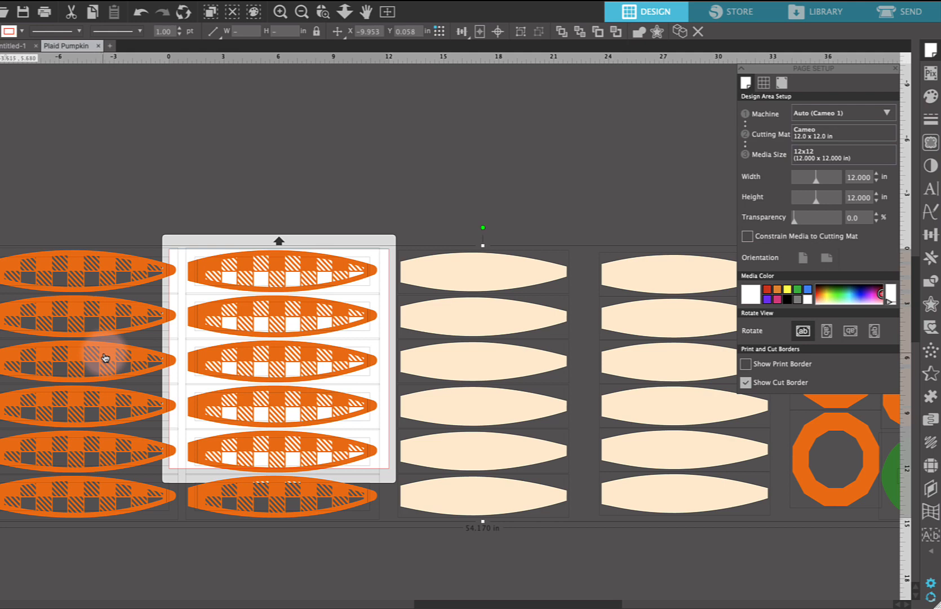
left_click_drag(108, 356, 314, 356)
Step: Enlarge all the pieces together to about 61.2 × 16.5 in, fitting the first column to the page width at about X 0.19, Y 0.18 in
left_click_drag(193, 522, 150, 533)
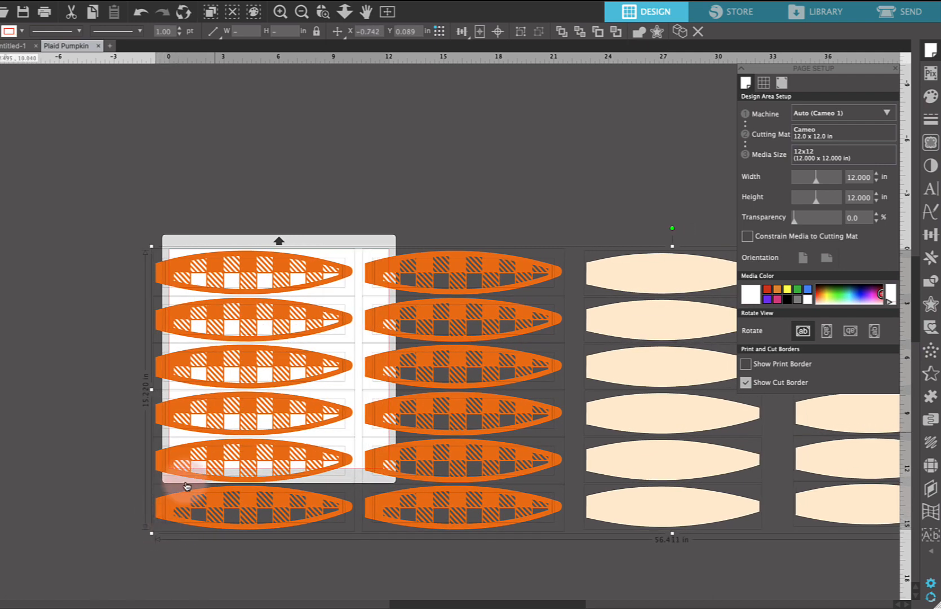
left_click_drag(285, 352, 315, 349)
left_click(186, 532)
left_click_drag(186, 532, 168, 538)
left_click(280, 366)
left_click_drag(280, 367, 279, 366)
left_click_drag(180, 540, 159, 551)
left_click_drag(273, 323, 280, 323)
left_click_drag(176, 548, 169, 558)
left_click_drag(274, 269, 278, 272)
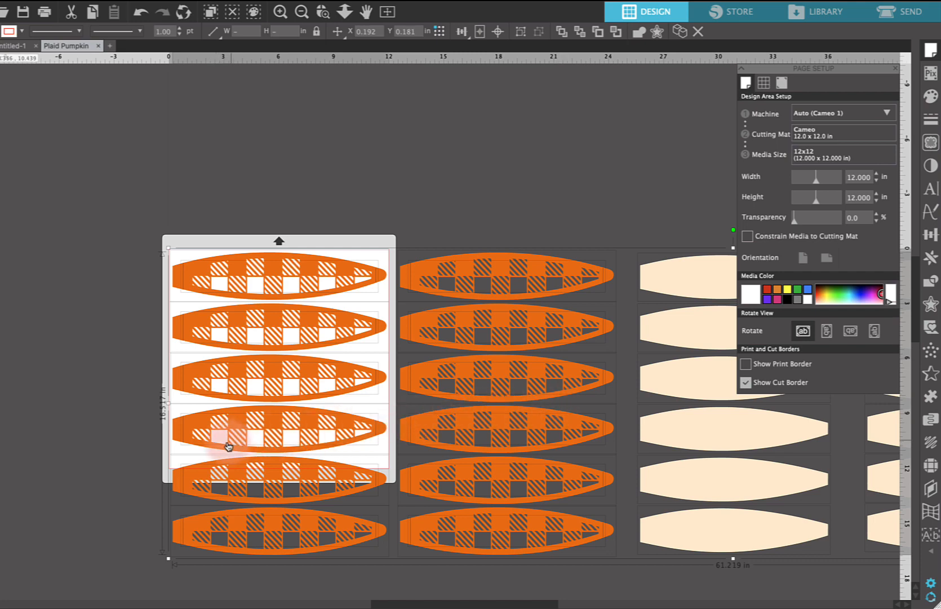
left_click(272, 202)
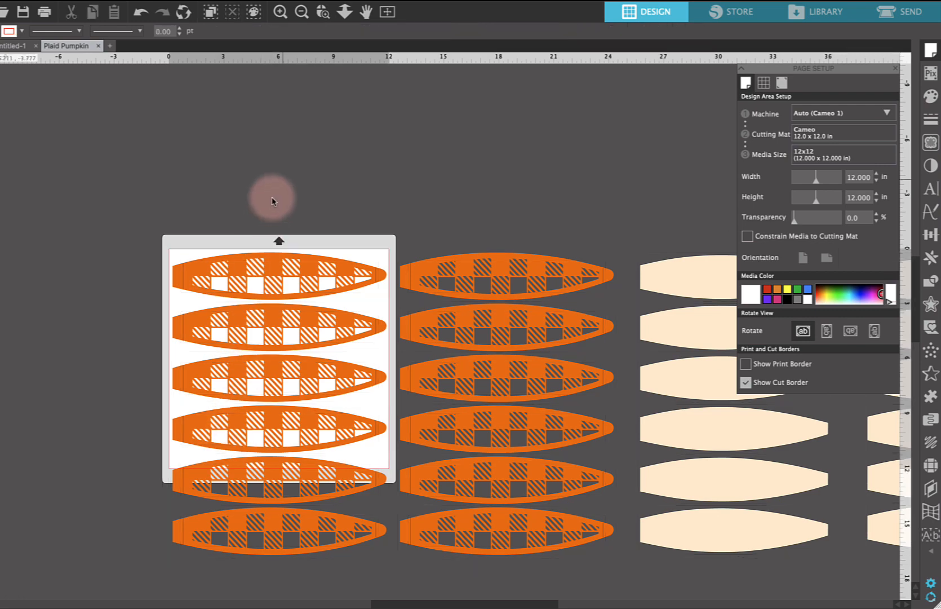
Step: Move all the pieces off the page together, leaving only the upper four of the first orange column on it
key("ctrl+a")
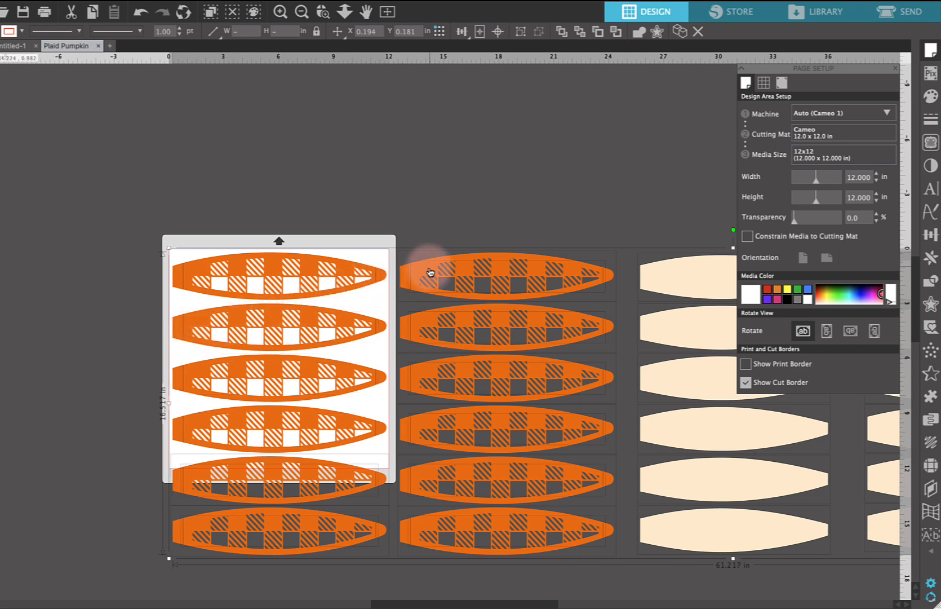
left_click_drag(430, 273, 456, 332)
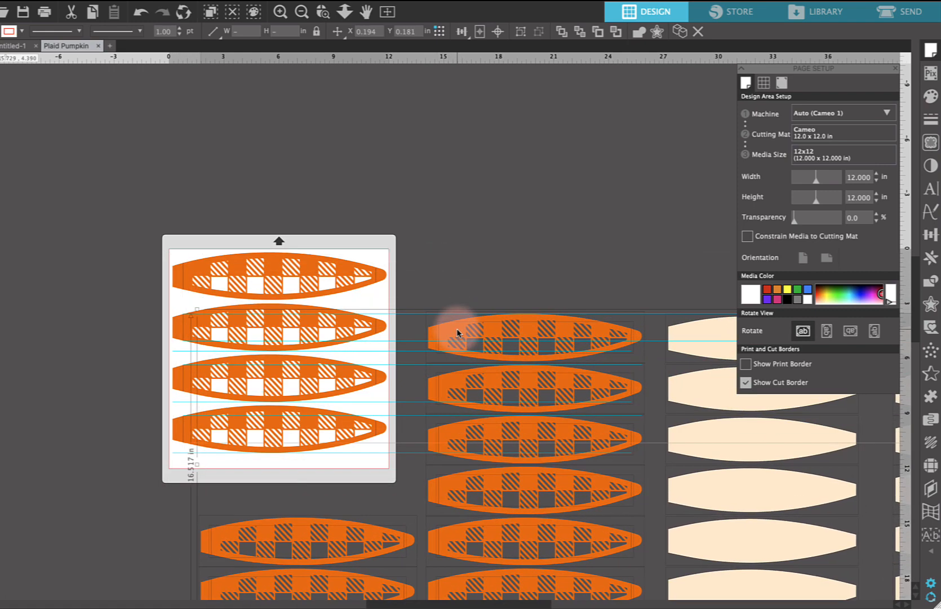
left_click(153, 323)
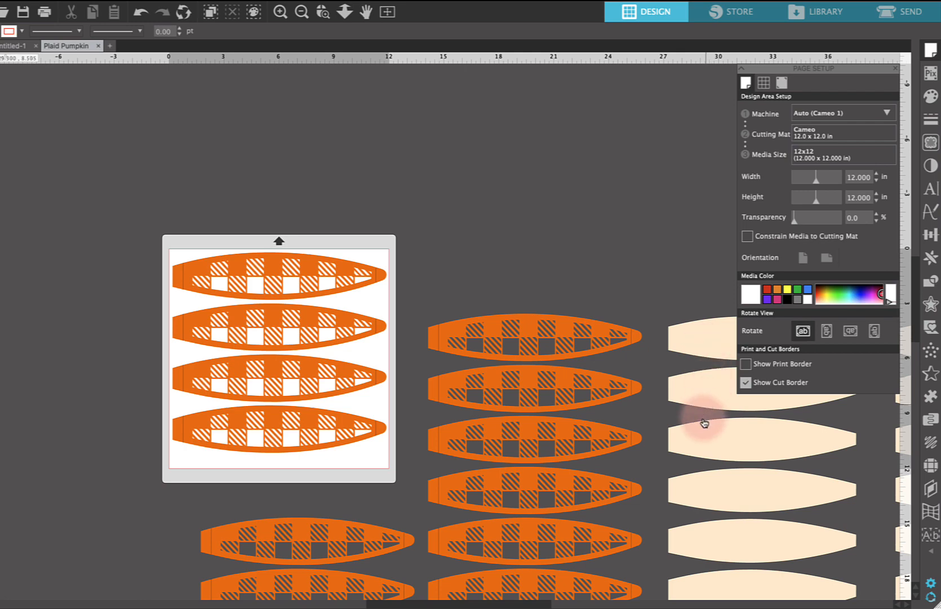
scroll(703, 458, "down", 1)
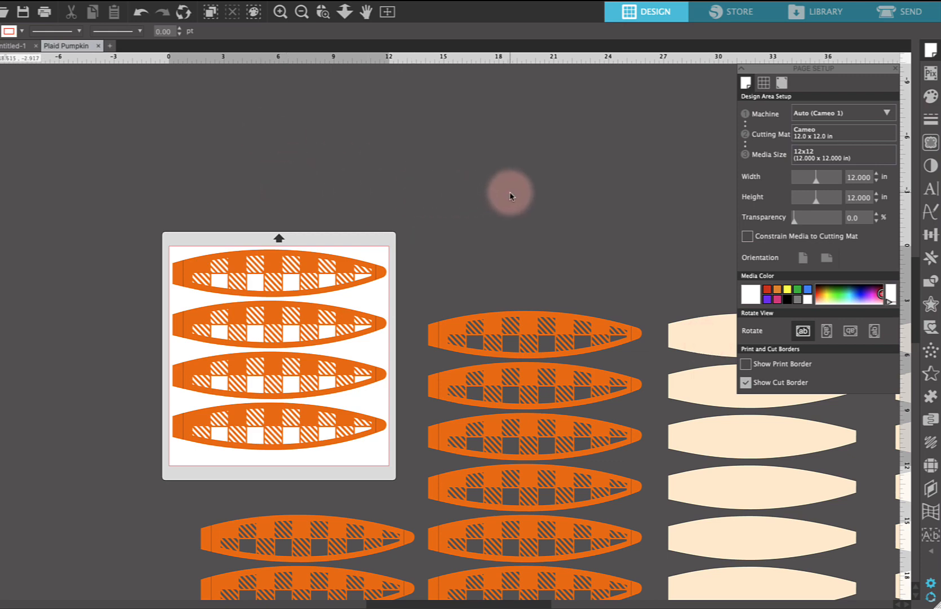
scroll(510, 196, "right", 5)
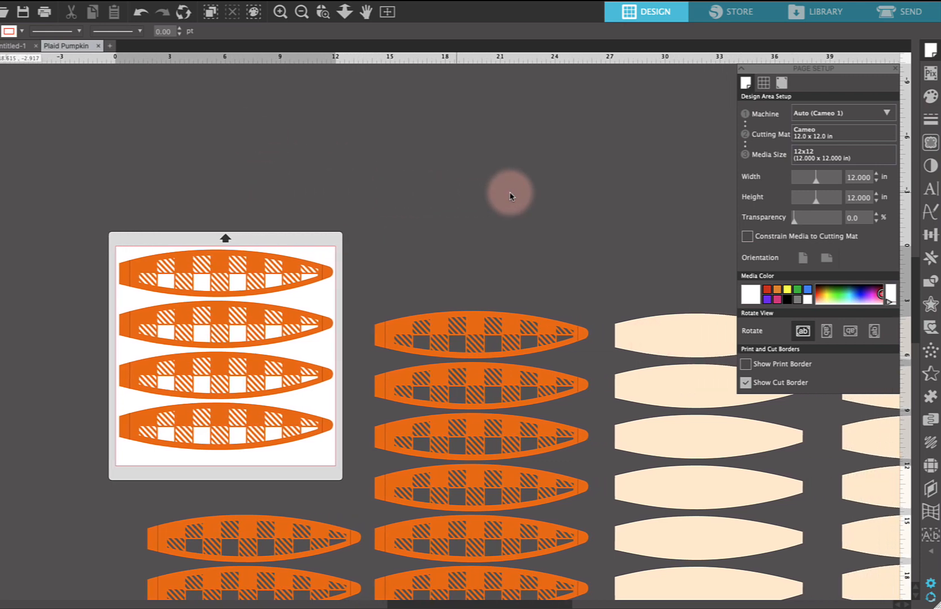
scroll(510, 195, "right", 2)
scroll(510, 195, "left", 4)
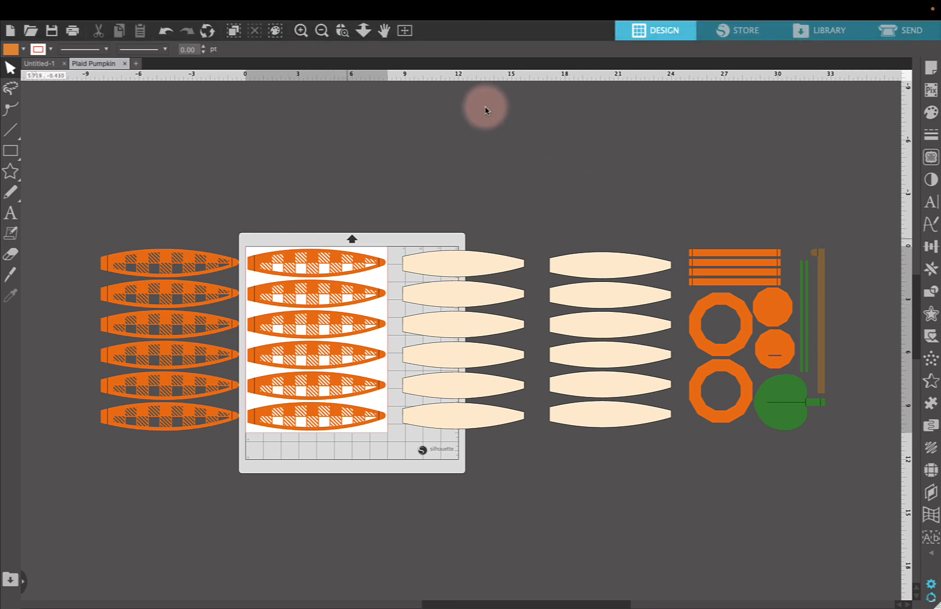
Step: Select all shapes with the orange fill using Select by Color and set their line color to the same orange
mouse_move(214, 5)
left_click(184, 10)
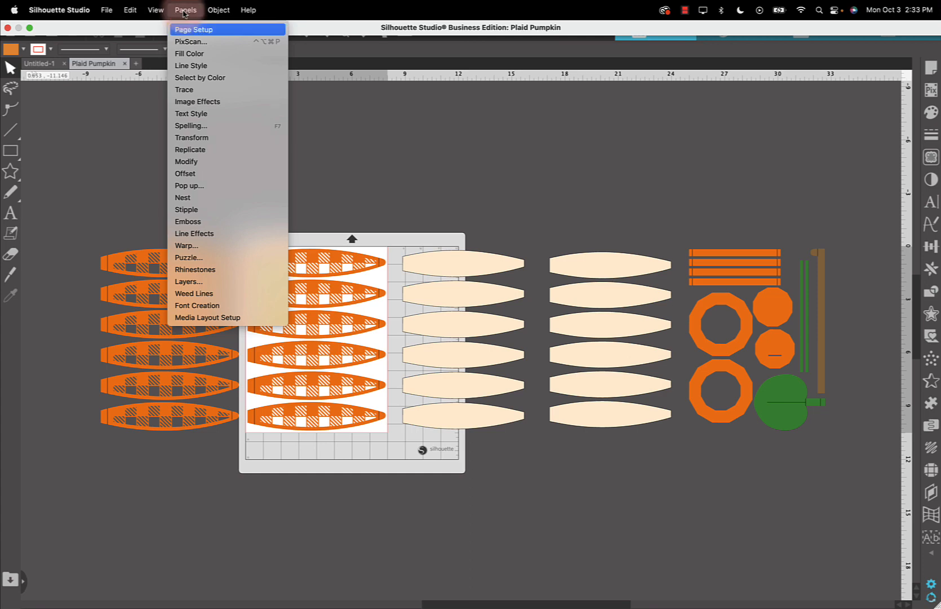
left_click(197, 71)
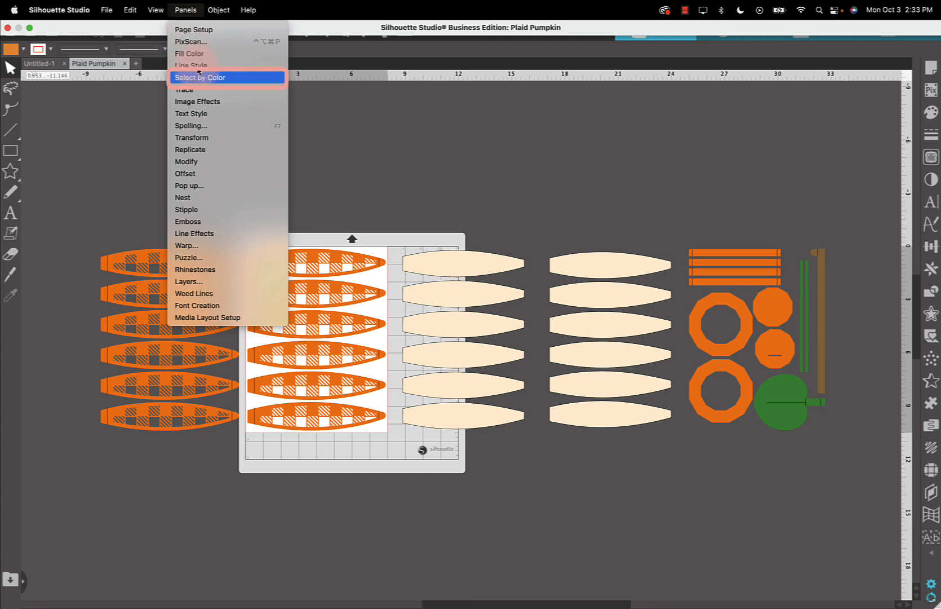
left_click(198, 74)
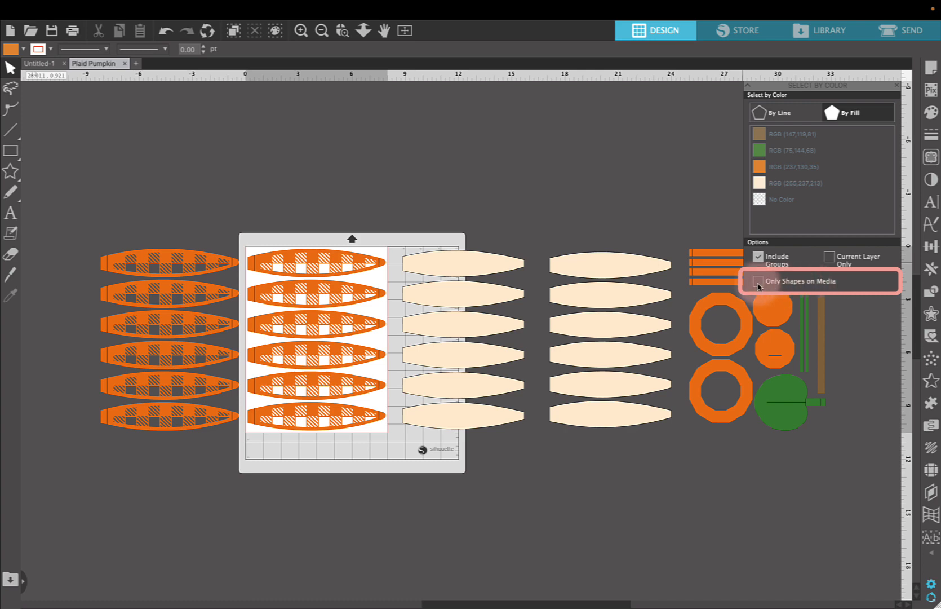
left_click(778, 171)
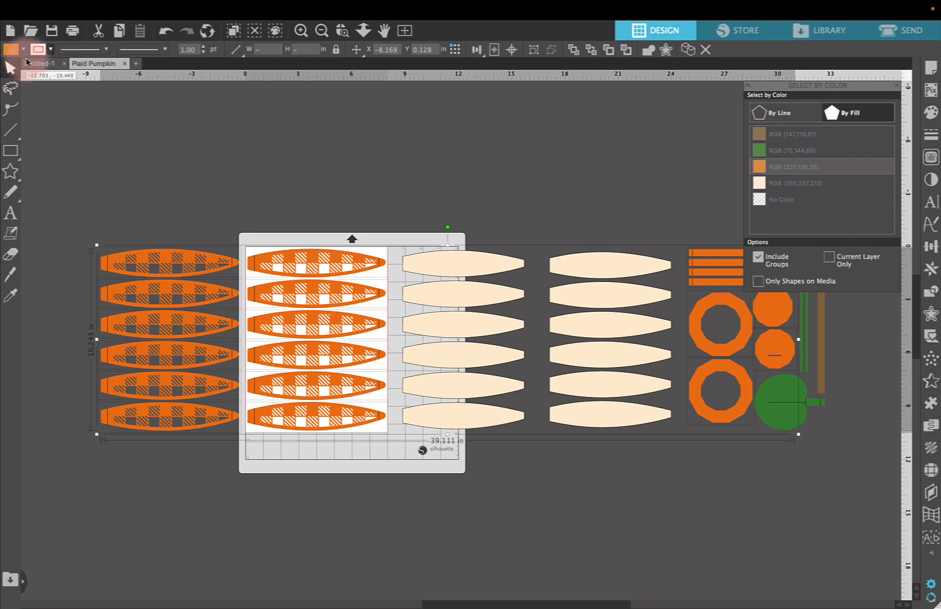
left_click(50, 50)
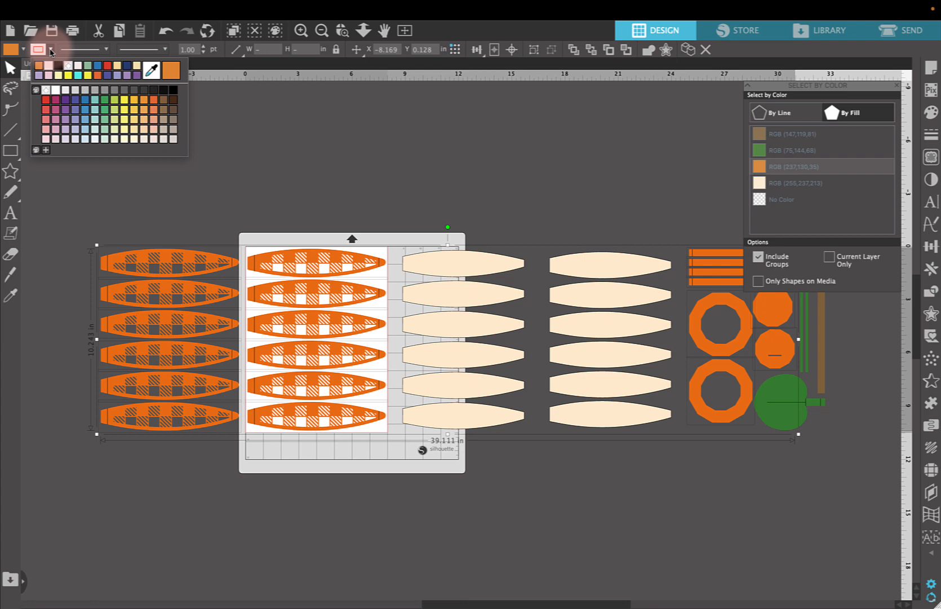
left_click(172, 71)
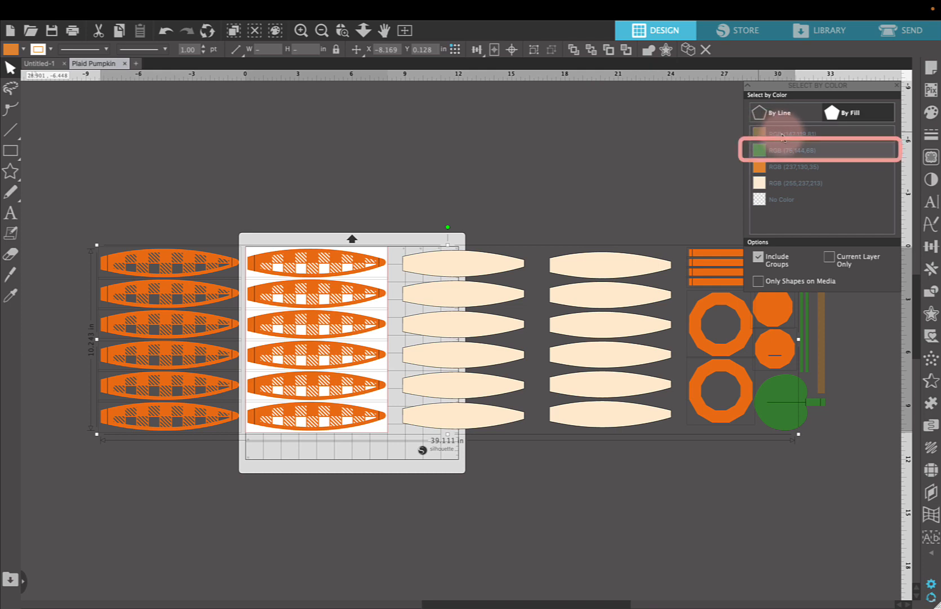
Step: Select all green-filled shapes by fill color and match their line color to the green sampled from the leaf base
left_click(786, 151)
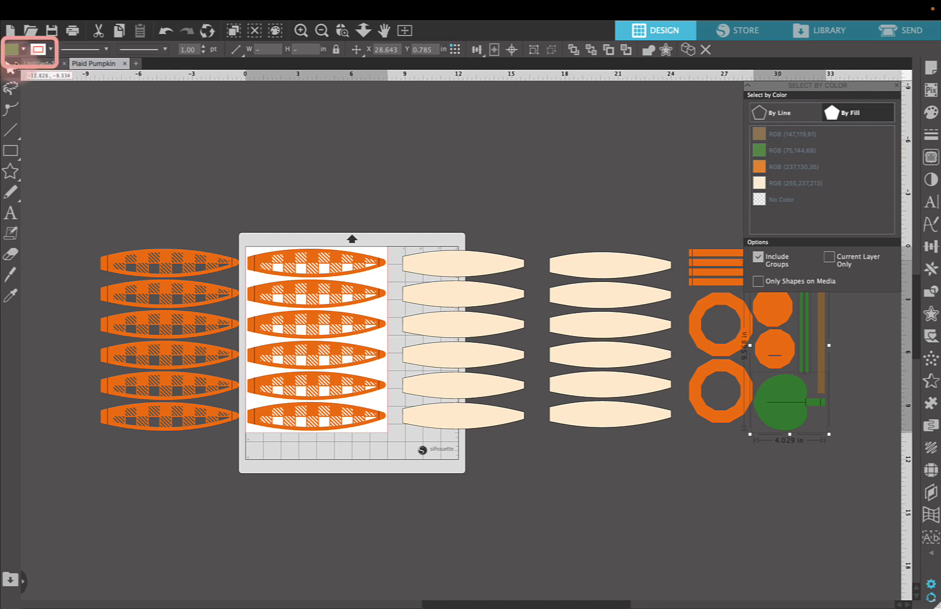
left_click(52, 51)
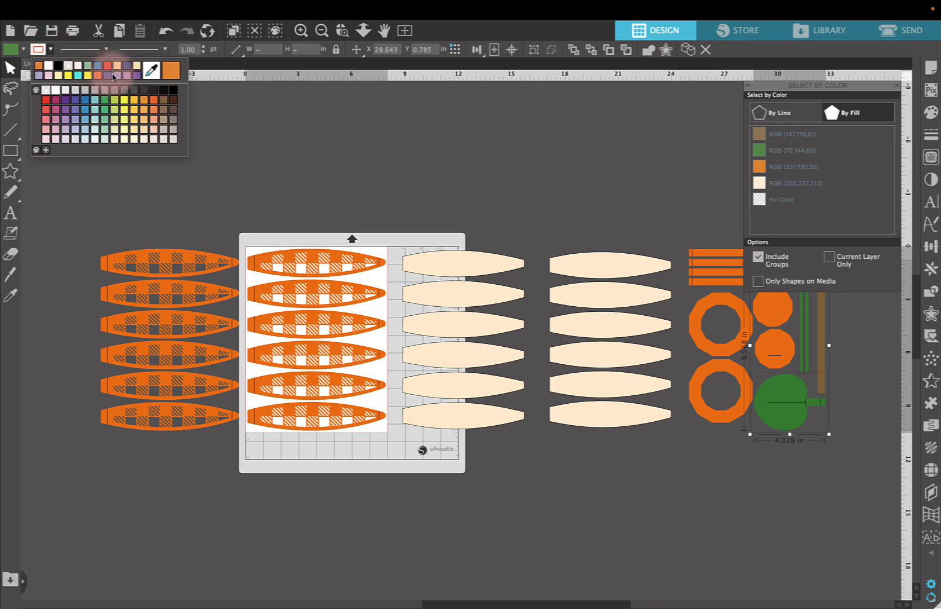
left_click(150, 72)
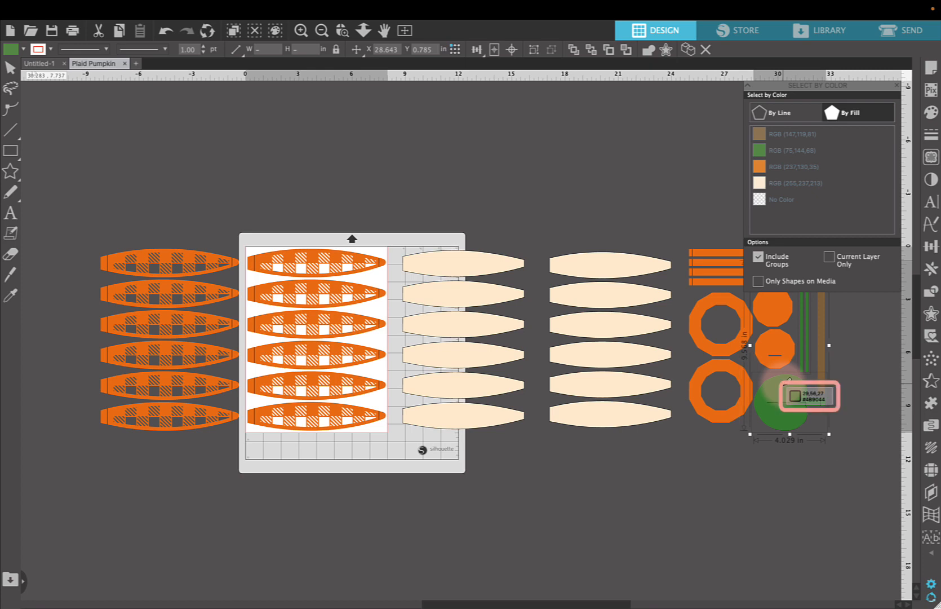
left_click(789, 380)
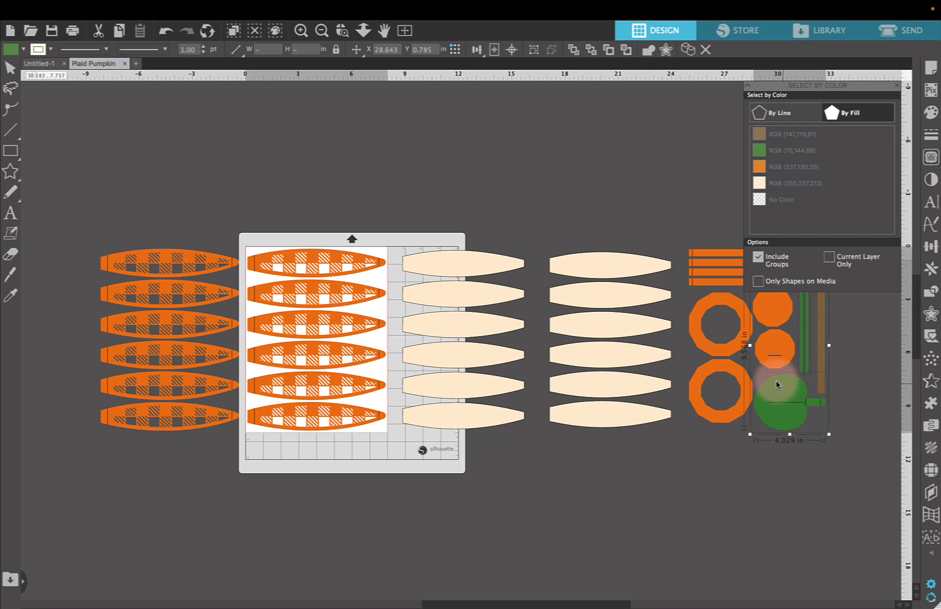
left_click(36, 52)
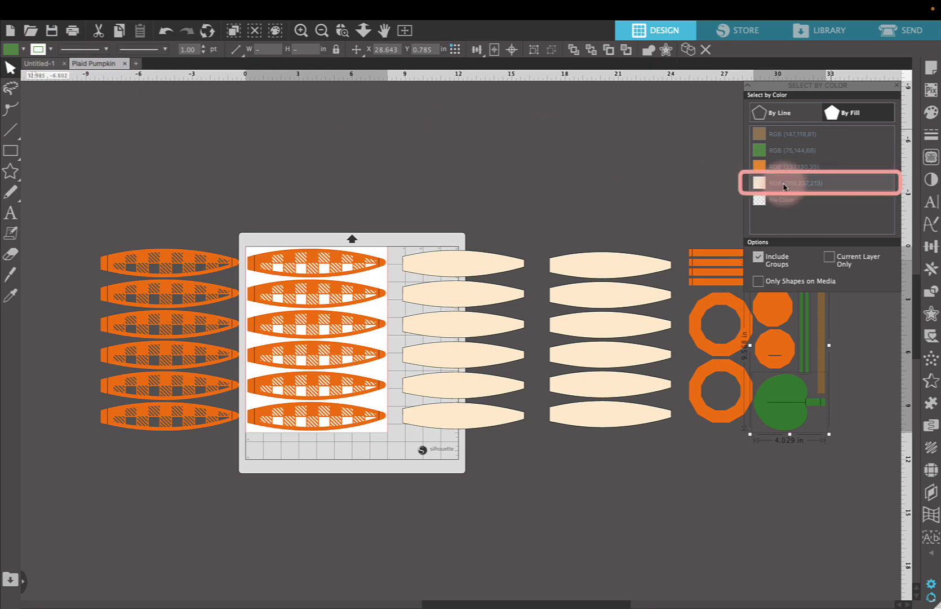
Step: Select all cream-filled pieces by fill color and match their line color to the cream sampled from one of them
left_click(784, 186)
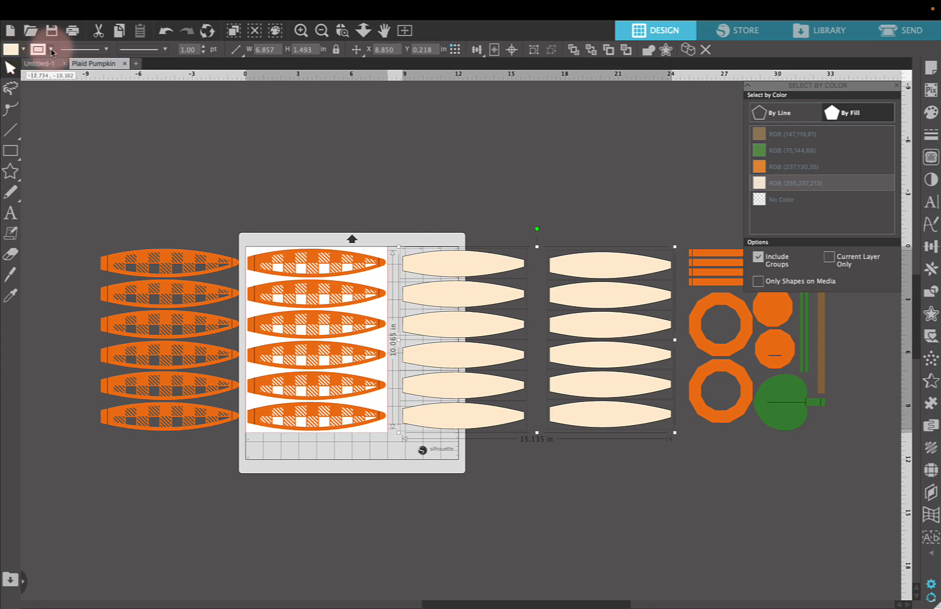
left_click(51, 52)
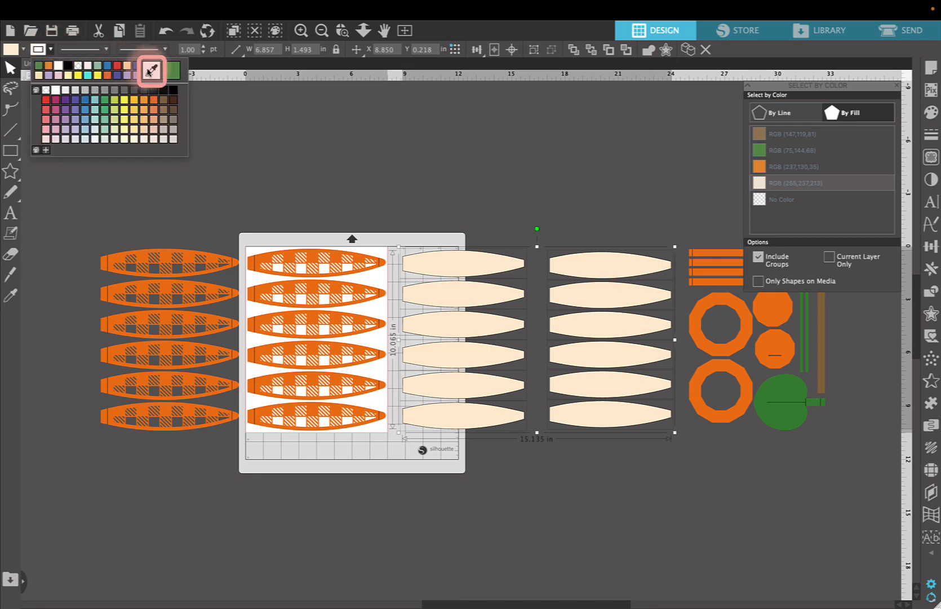
left_click(151, 71)
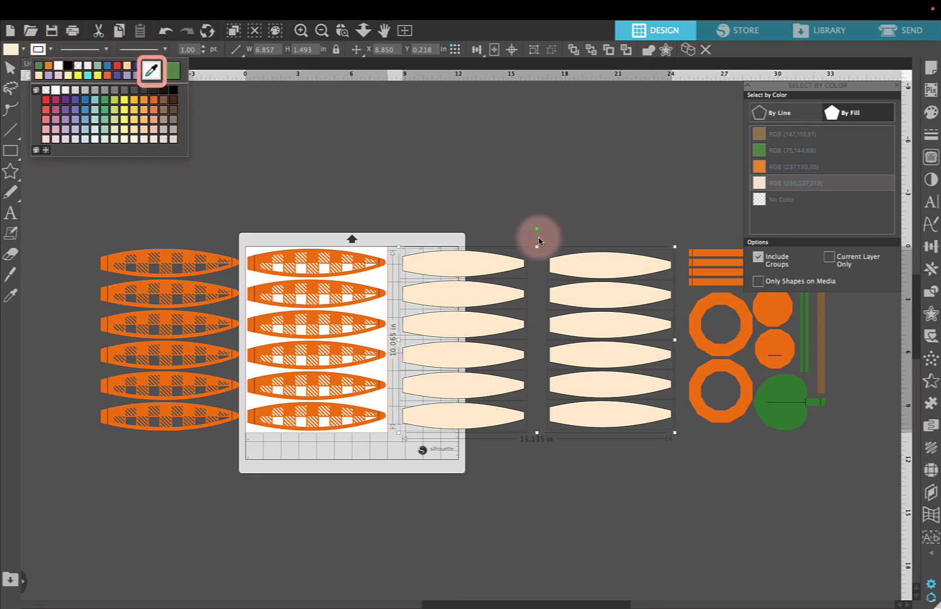
left_click(608, 263)
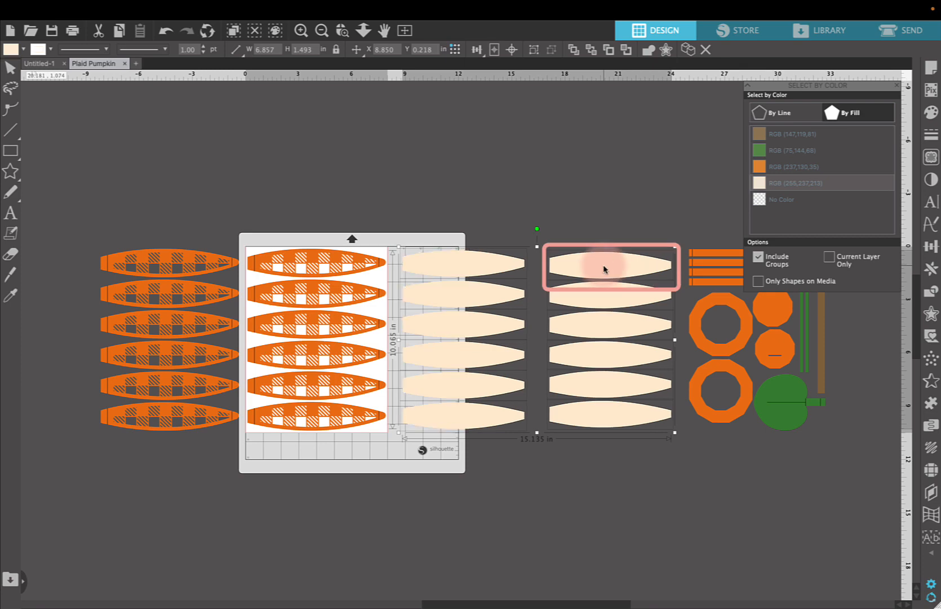
left_click(44, 47)
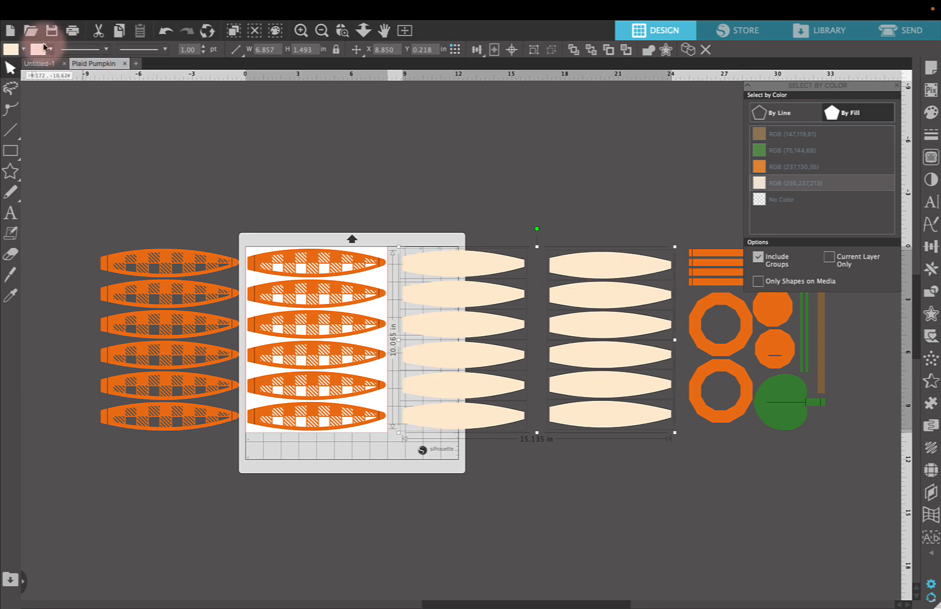
left_click(8, 50)
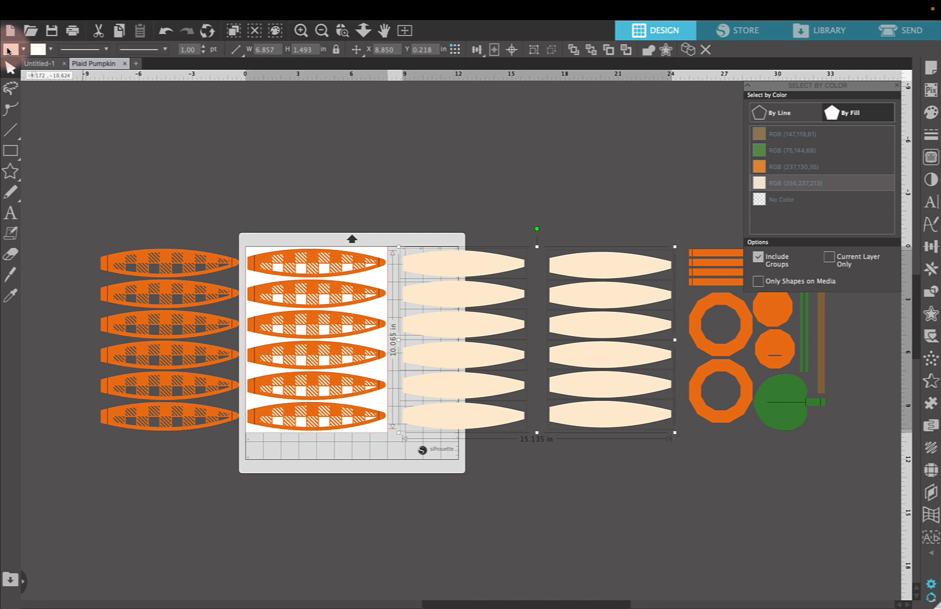
Step: Select the brown-filled stem by fill color and match its line color to the brown sampled from it
left_click(798, 135)
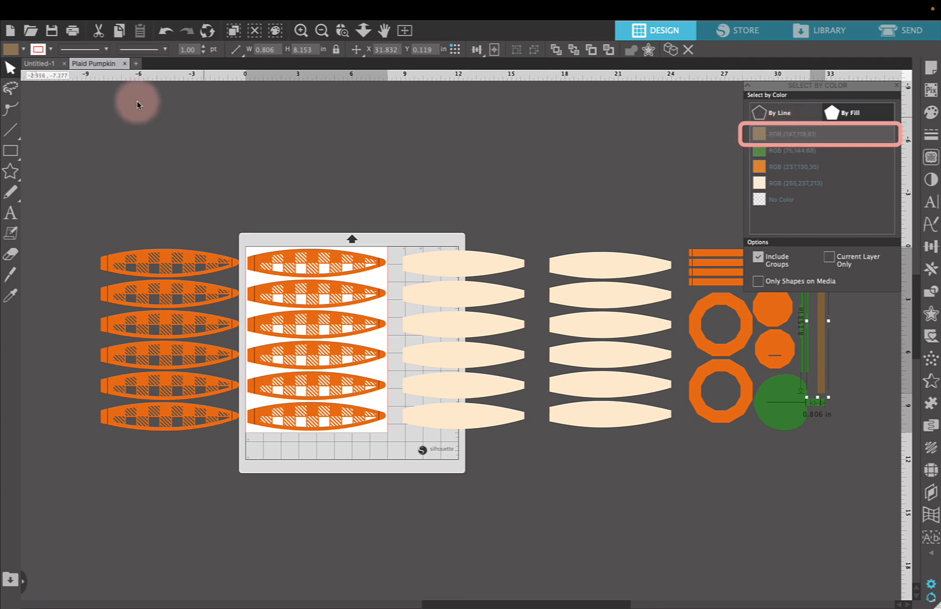
scroll(51, 52, "left", 1)
left_click(52, 49)
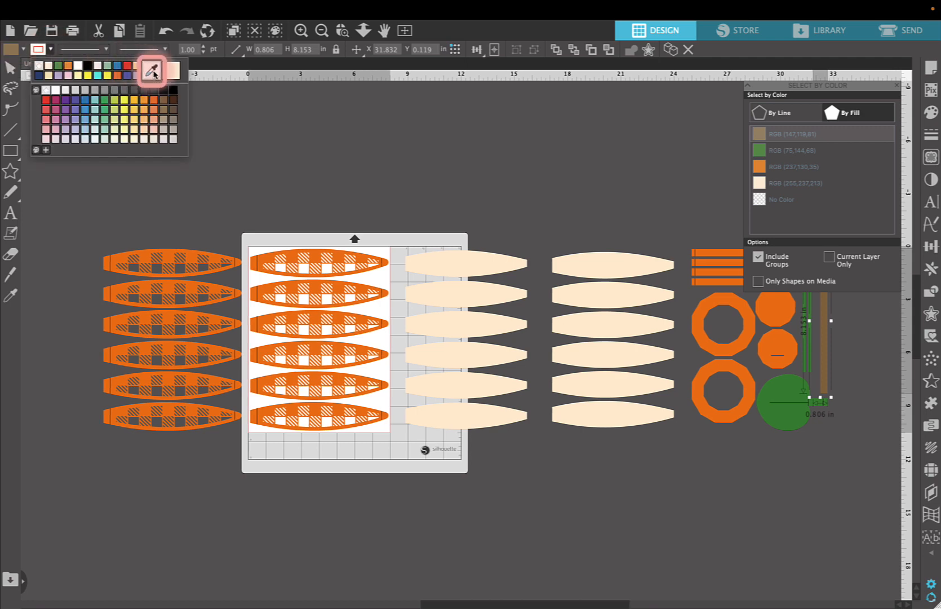
left_click(153, 72)
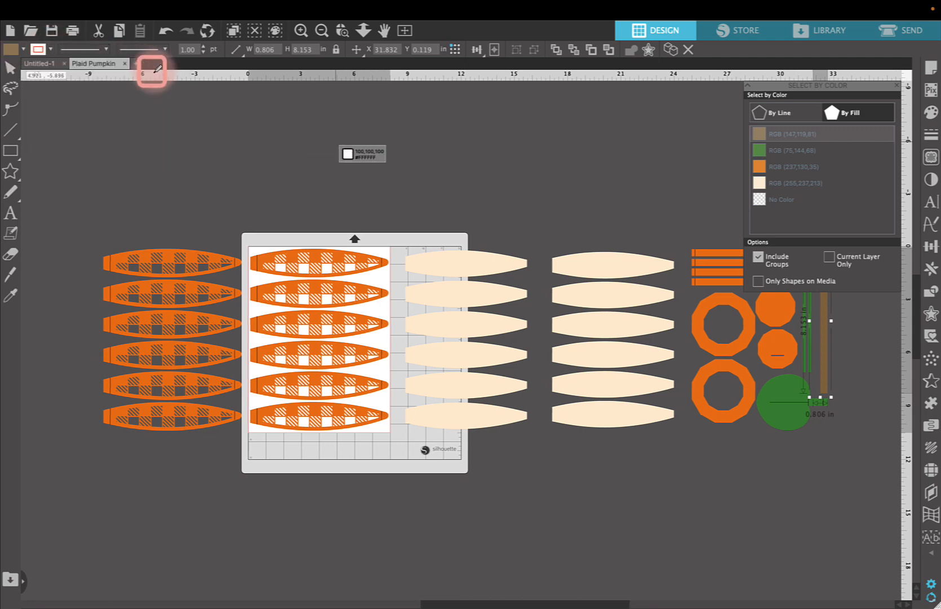
left_click(826, 301)
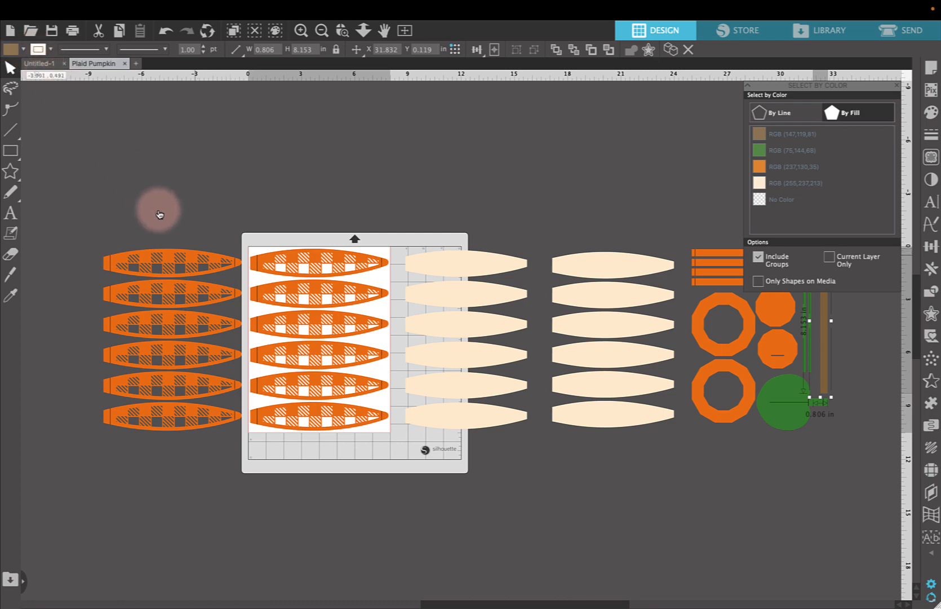
Step: Check the fill and line colors of an orange plaid piece, a cream piece, an orange strip and the brown stem
left_click(196, 260)
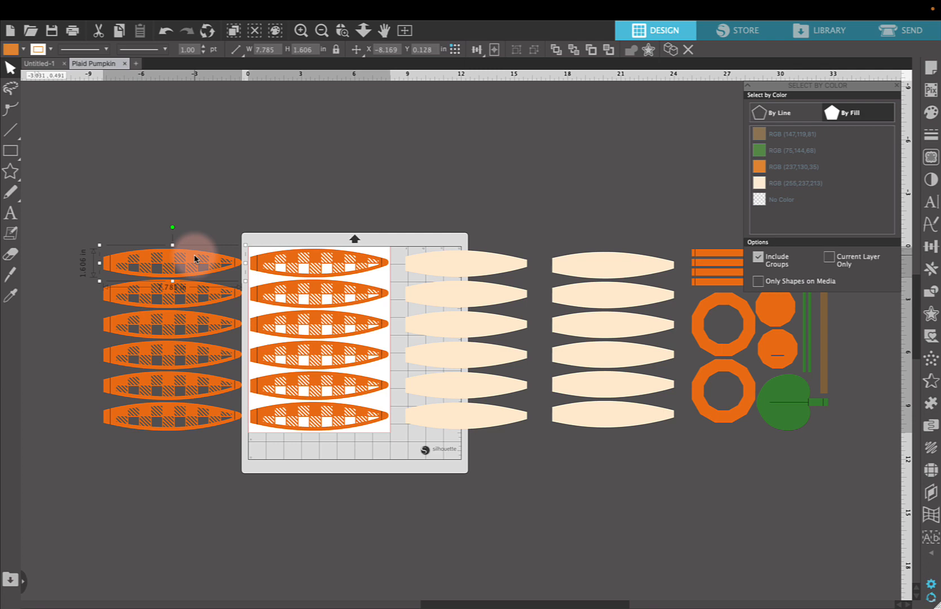
left_click(437, 262)
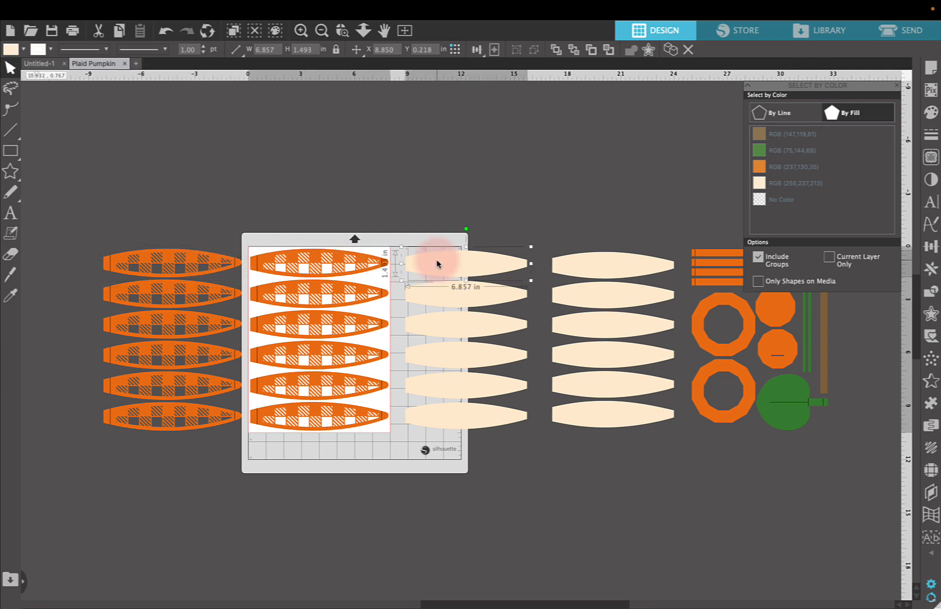
left_click(733, 282)
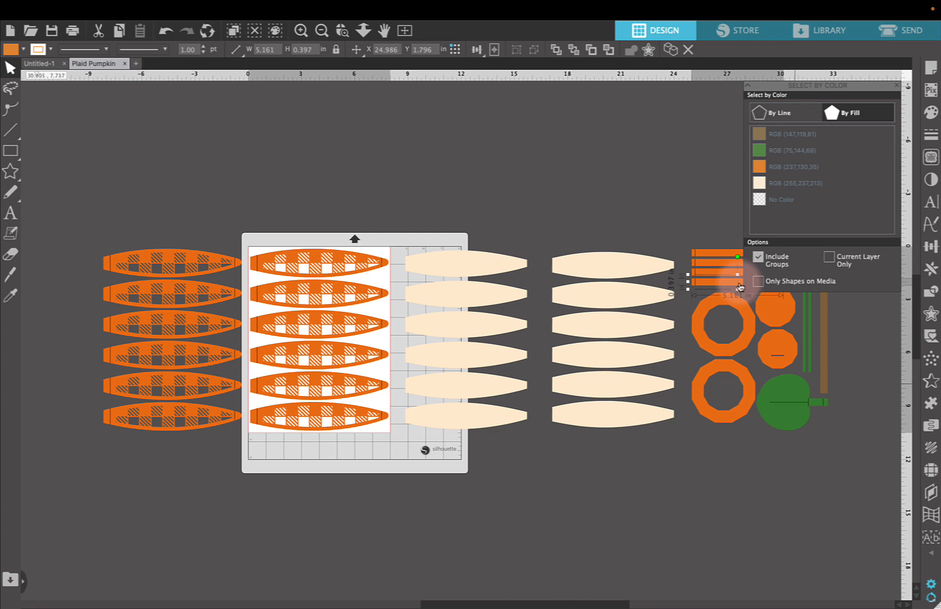
key("Tab")
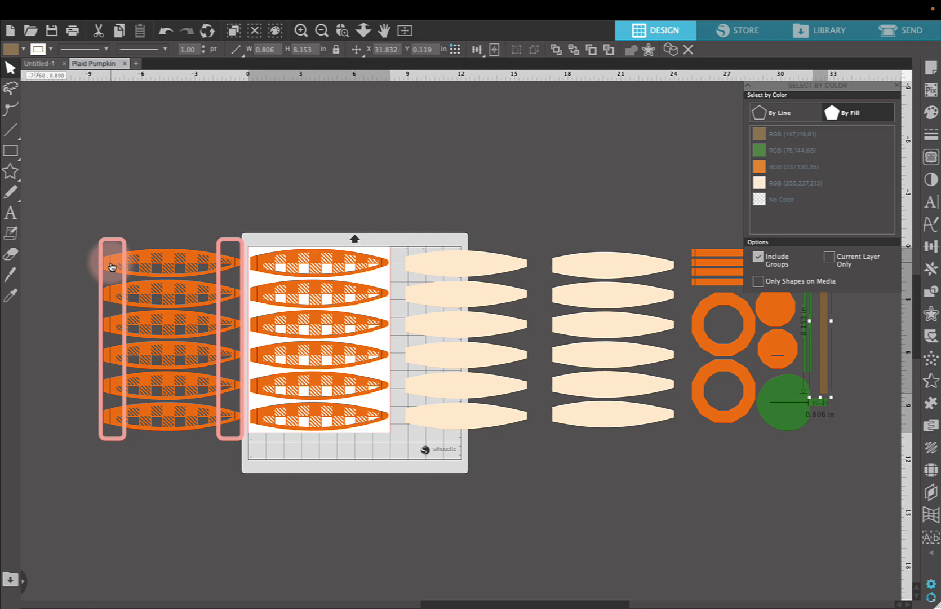
Step: Examine the line color of the score lines on the plaid pieces, orange strips, brown stem and green leaf base
left_click(111, 266)
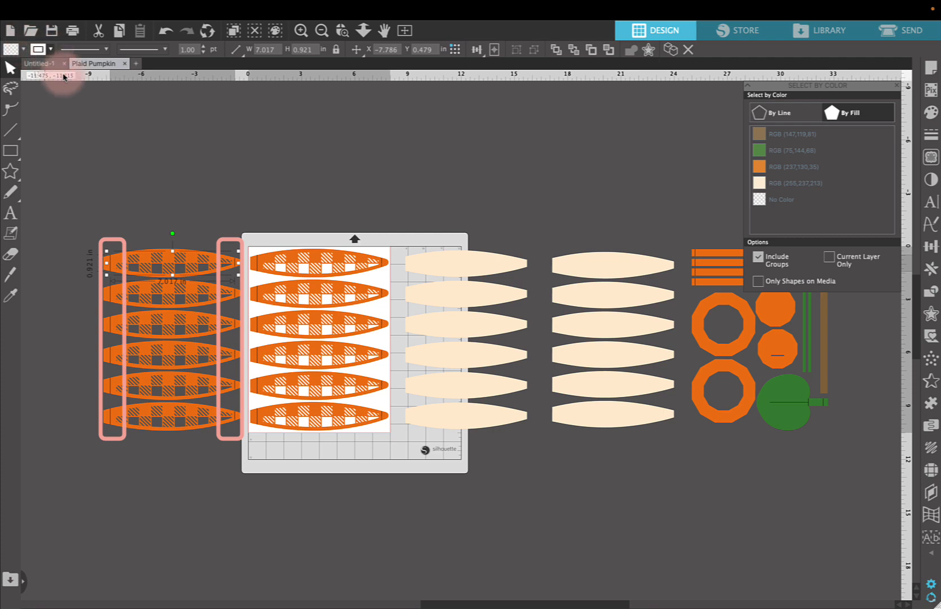
scroll(473, 189, "right", 5)
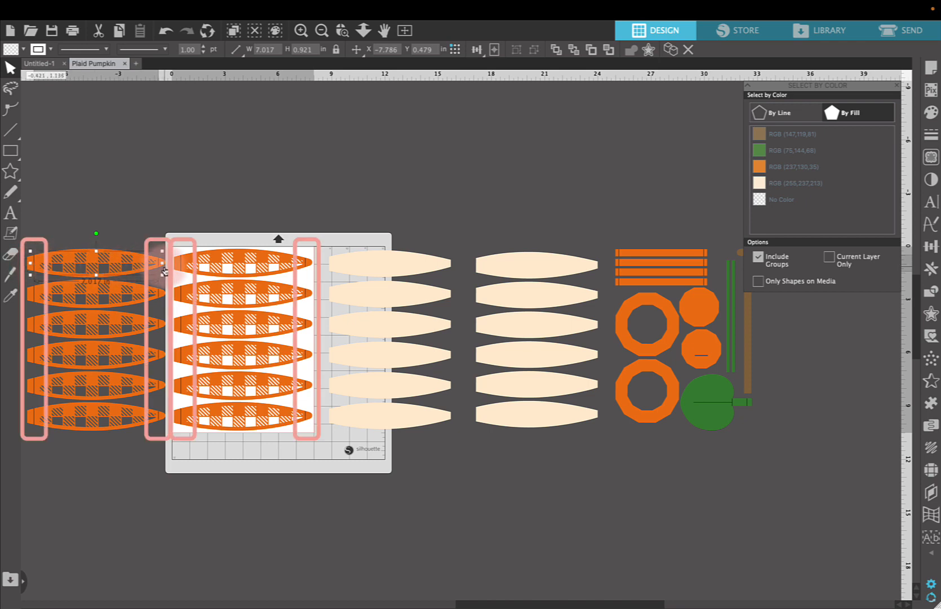
left_click(163, 331)
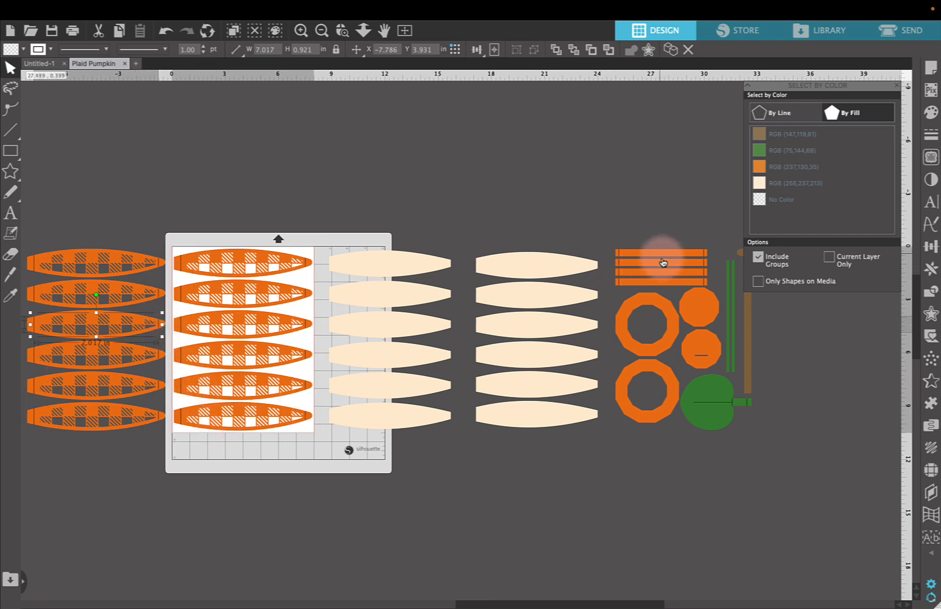
left_click(619, 257)
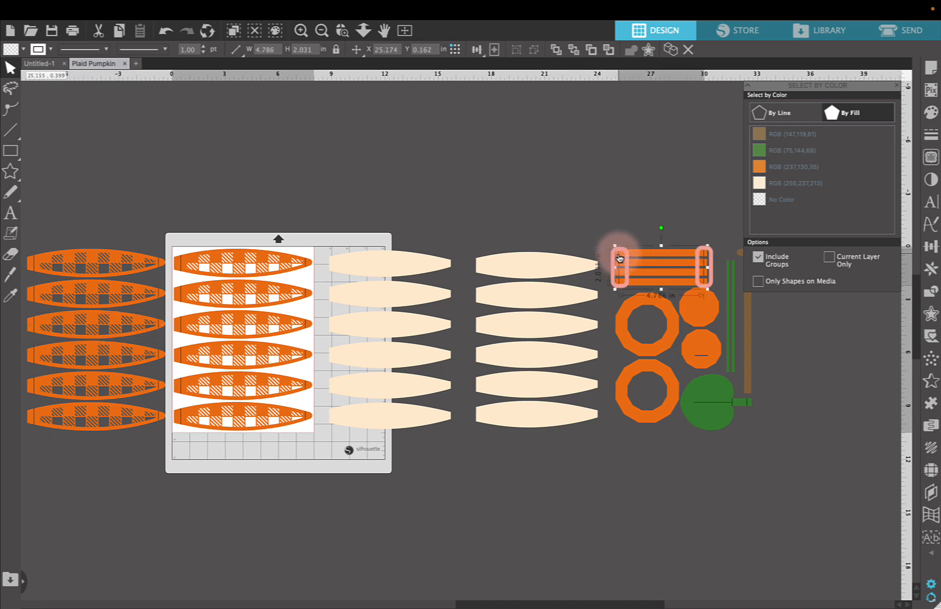
scroll(657, 270, "right", 3)
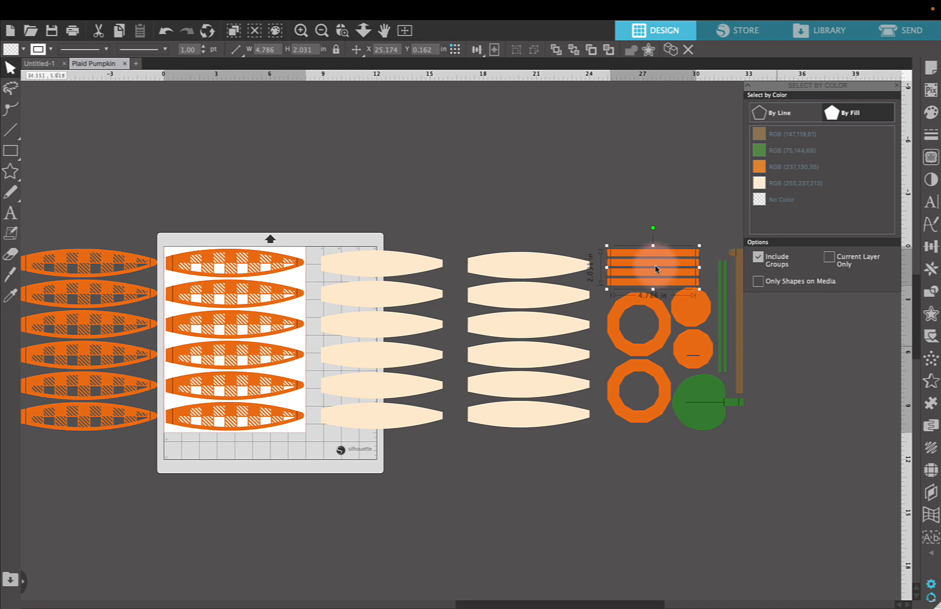
scroll(657, 270, "right", 1)
left_click(663, 253)
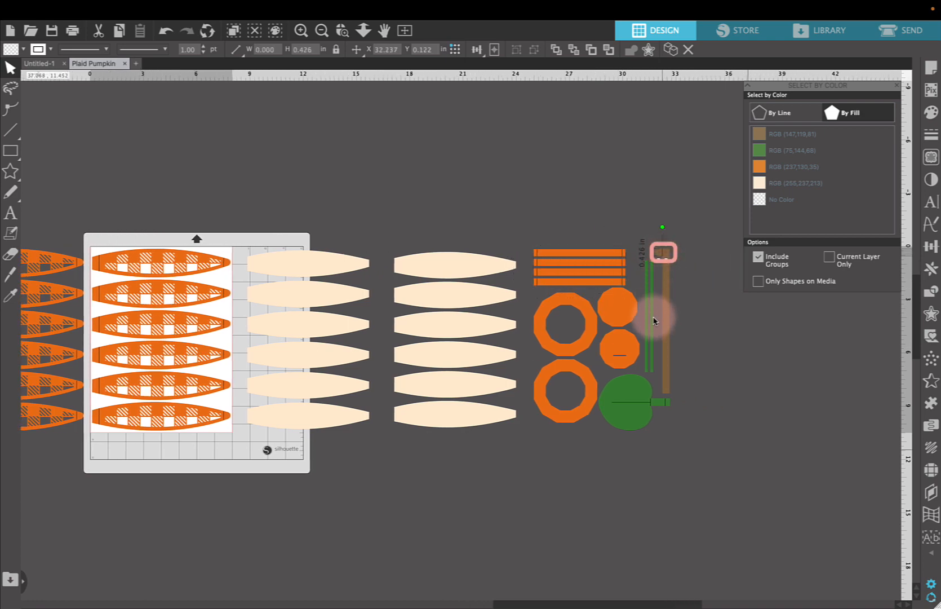
left_click(643, 407)
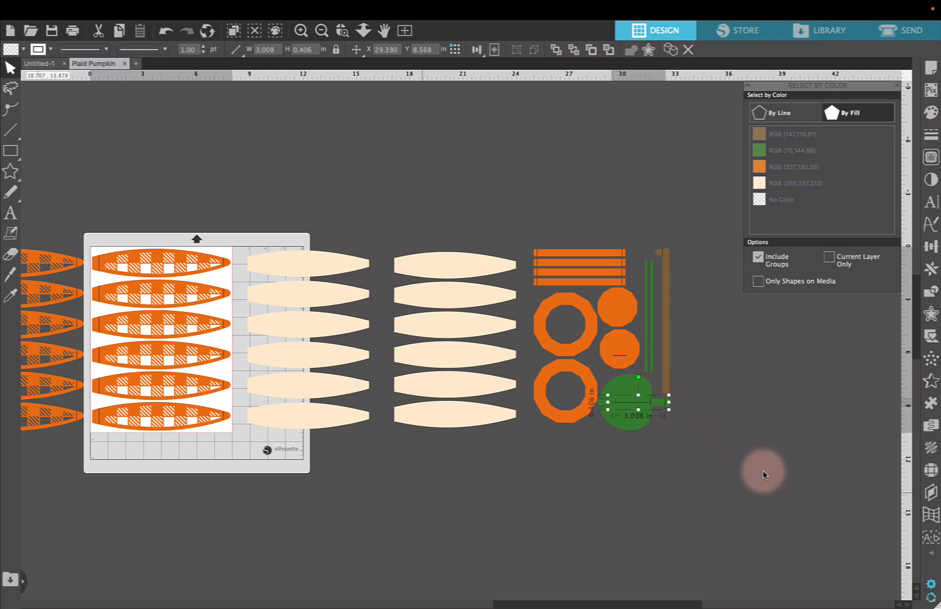
scroll(763, 473, "left", 5)
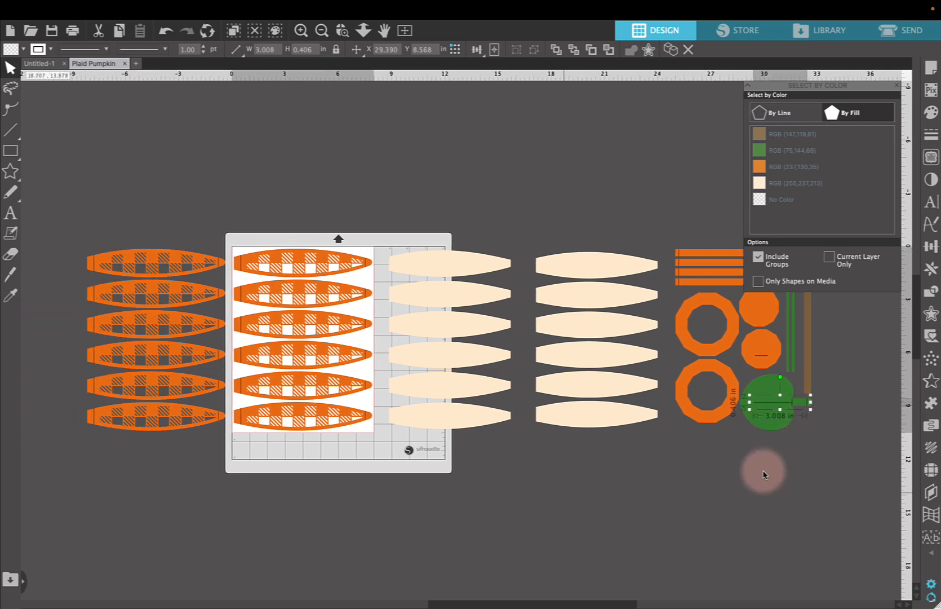
scroll(764, 474, "right", 1)
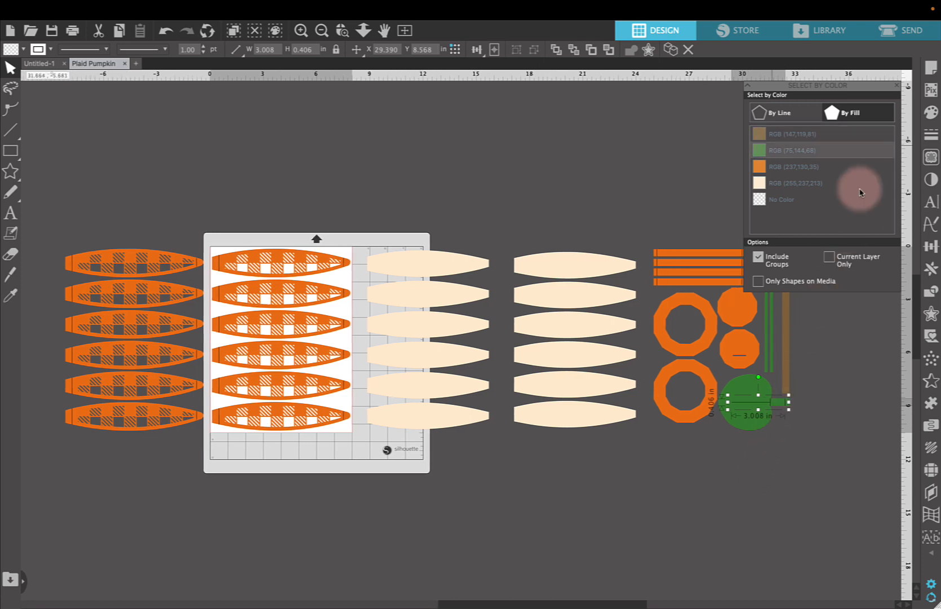
Step: Set up the send job by line color and leave only the orange lines switched on for cutting
left_click(896, 88)
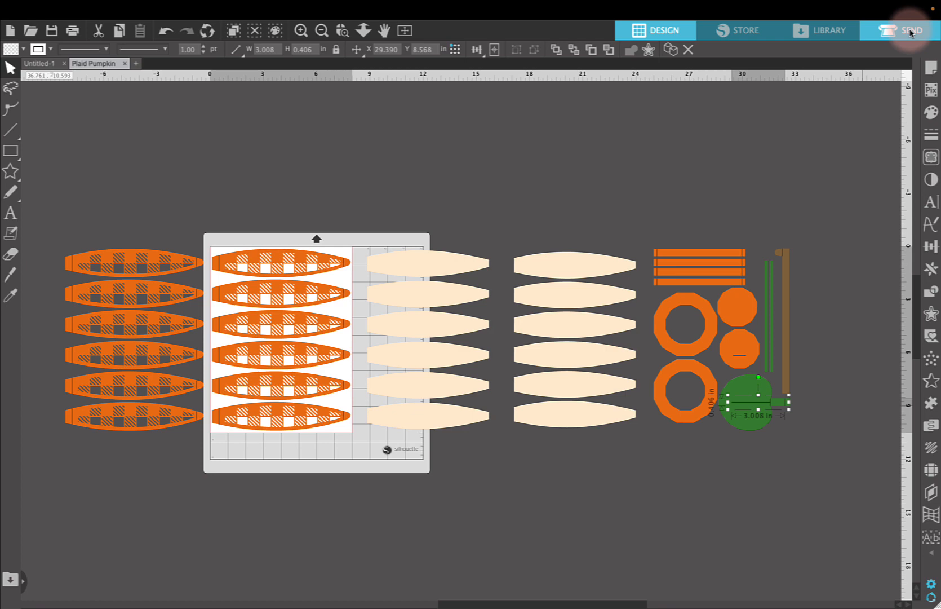
left_click(912, 33)
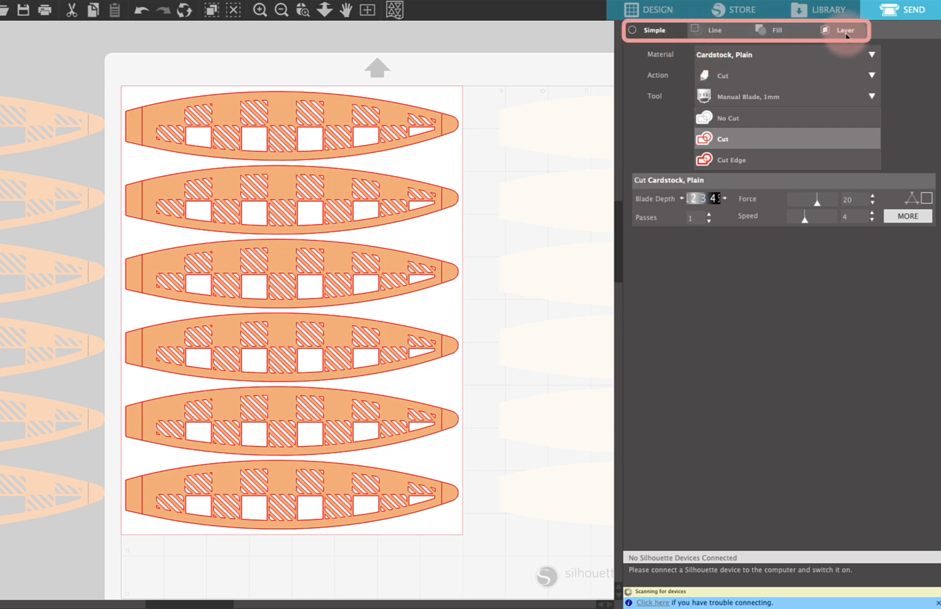
left_click(712, 33)
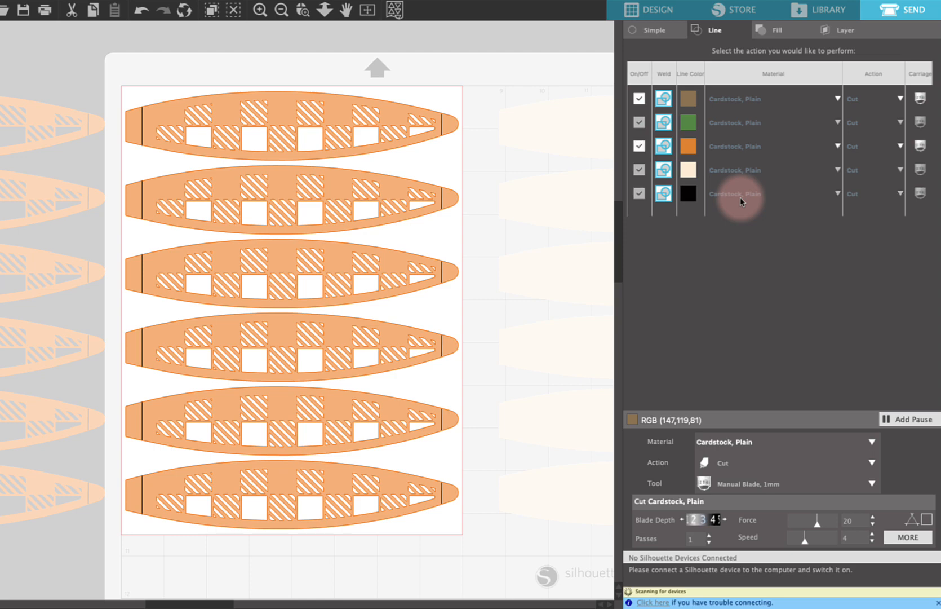
left_click(639, 147)
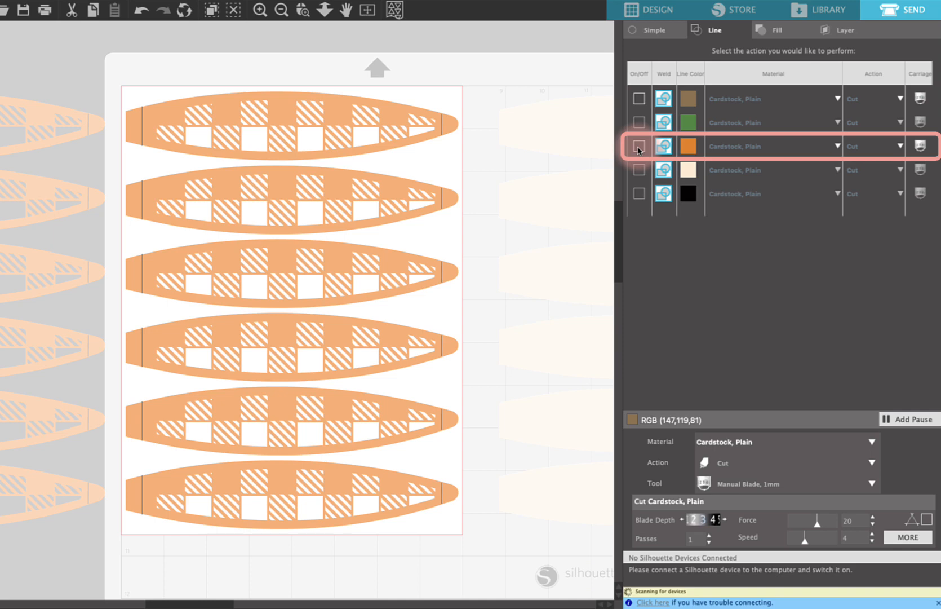
left_click(639, 149)
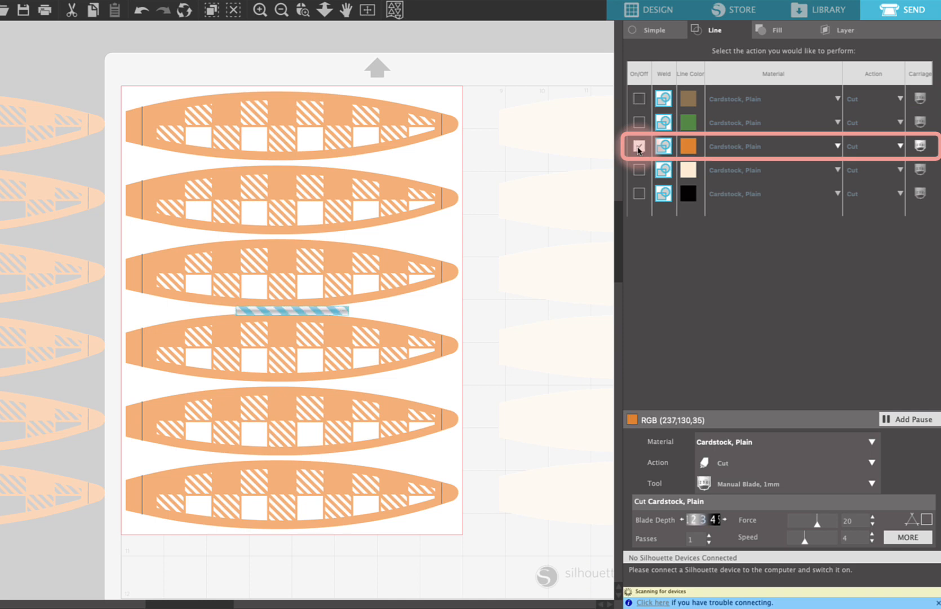
left_click(639, 149)
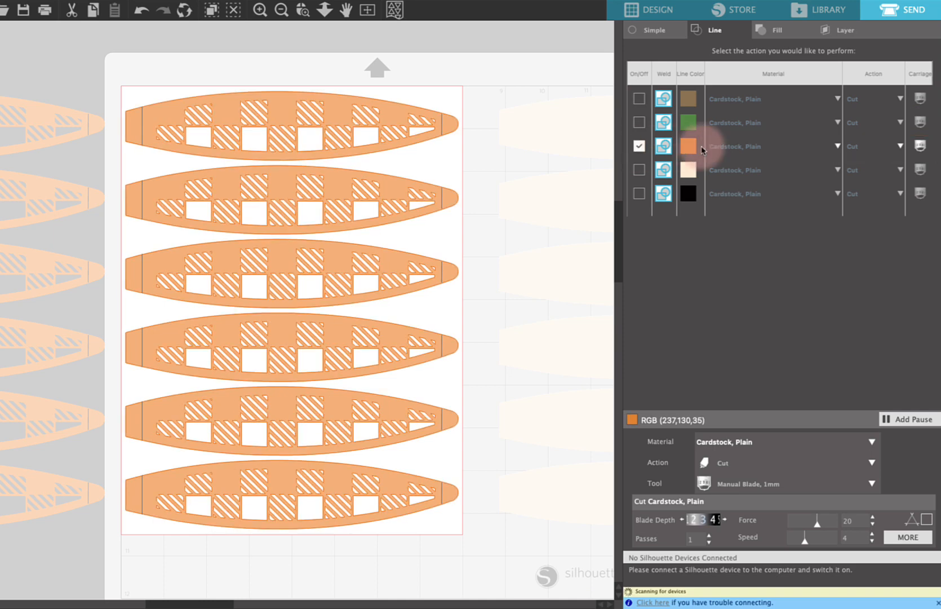
Step: Assign the user-defined 65 lb Card-stock Cut Setting as the material for the orange lines
left_click(839, 147)
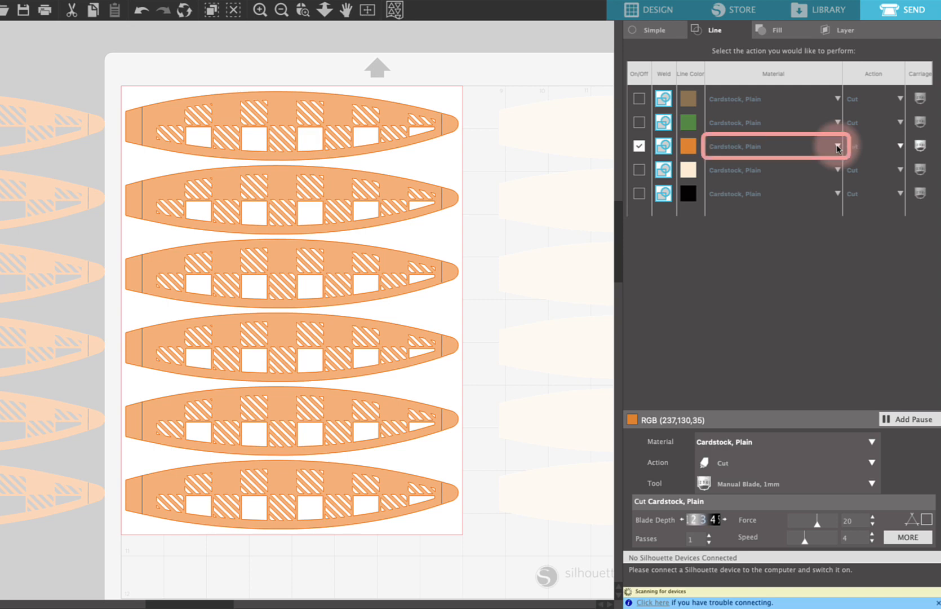
left_click(838, 147)
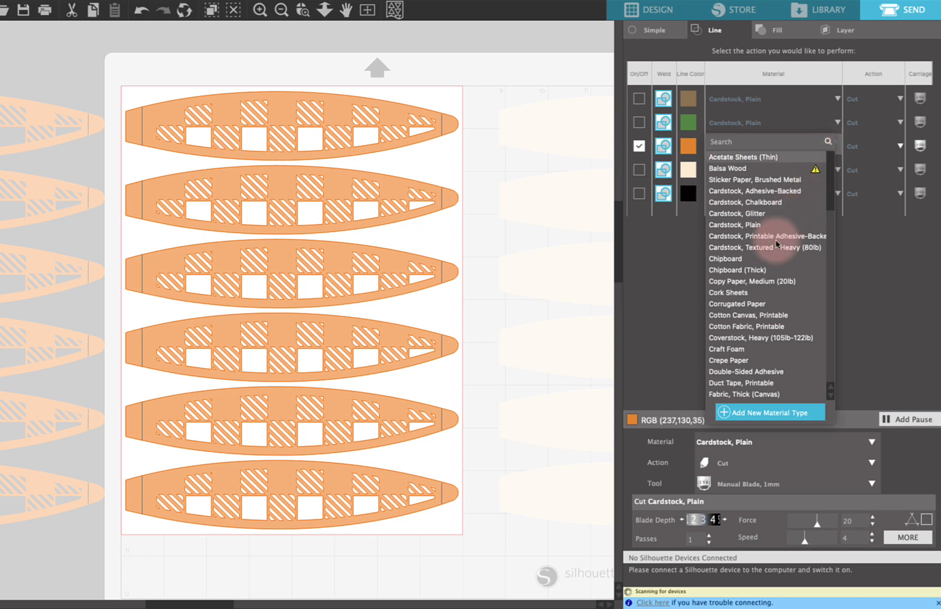
key("Down")
key("Down")
key("Down")
key("Down")
key("Down")
key("Down")
key("Down")
key("Down")
key("Down")
key("Down")
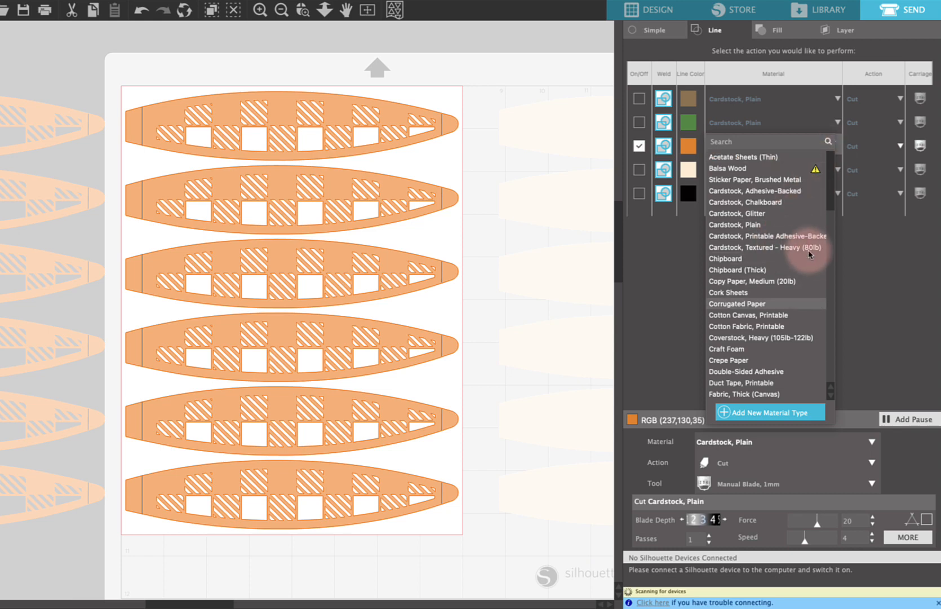
key("Up")
key("Up")
key("Up")
key("Up")
key("Up")
key("Up")
key("Up")
key("Up")
key("Up")
key("Up")
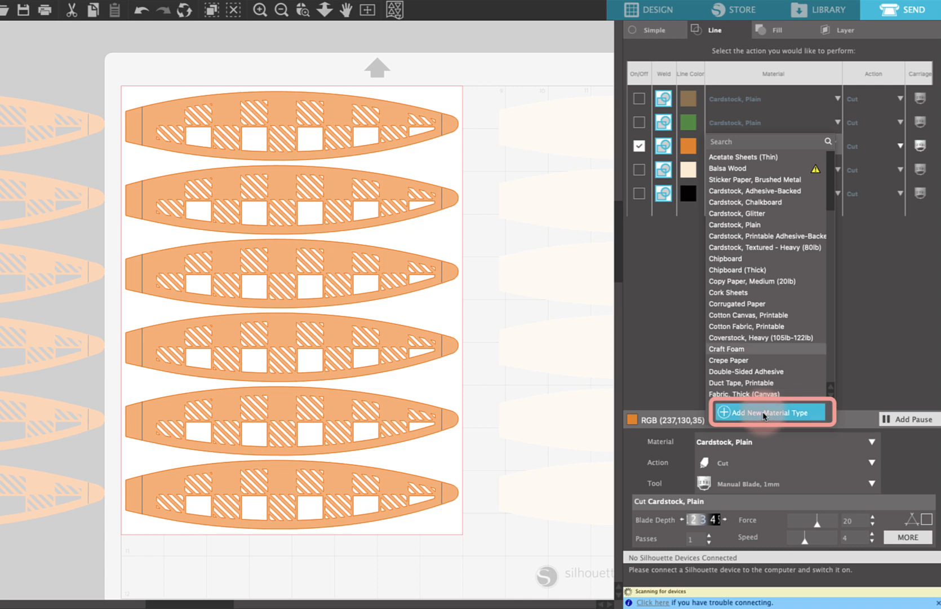
scroll(765, 416, "down", 4)
scroll(765, 416, "down", 6)
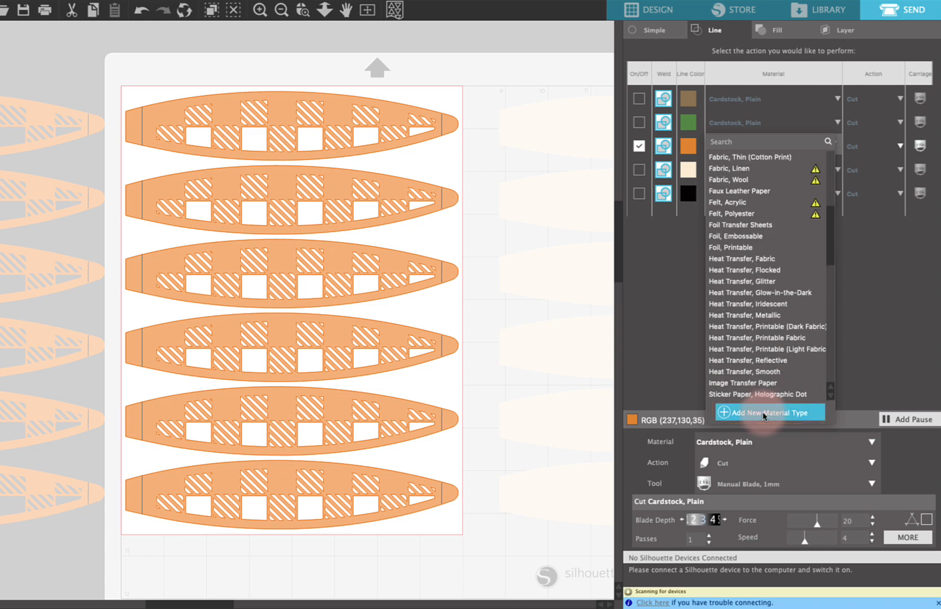
scroll(765, 416, "down", 6)
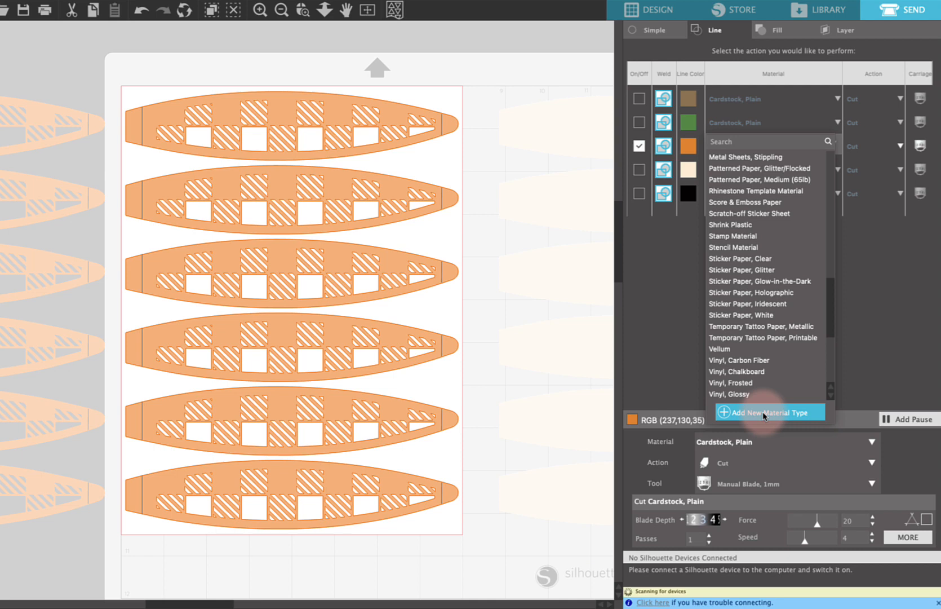
scroll(765, 416, "down", 5)
scroll(764, 416, "down", 1)
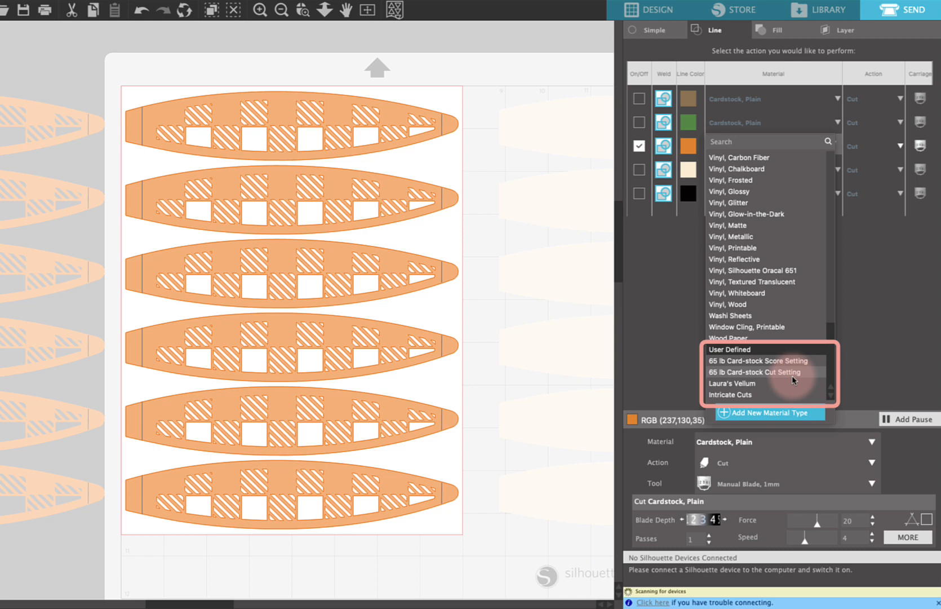
left_click(750, 373)
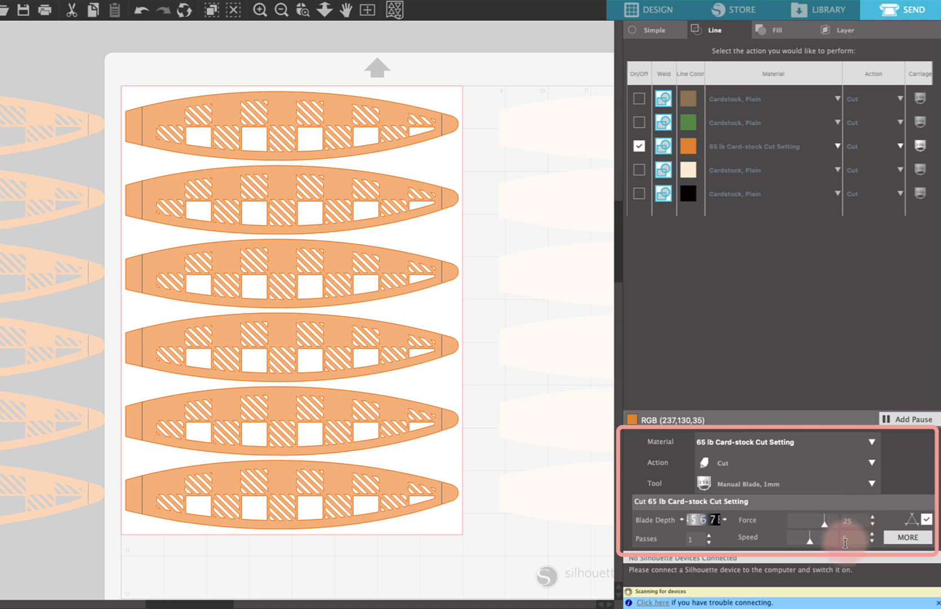
Step: Examine the detailed material settings of the 65 lb Card-stock Cut and Score presets, and save the cut preset
left_click(909, 537)
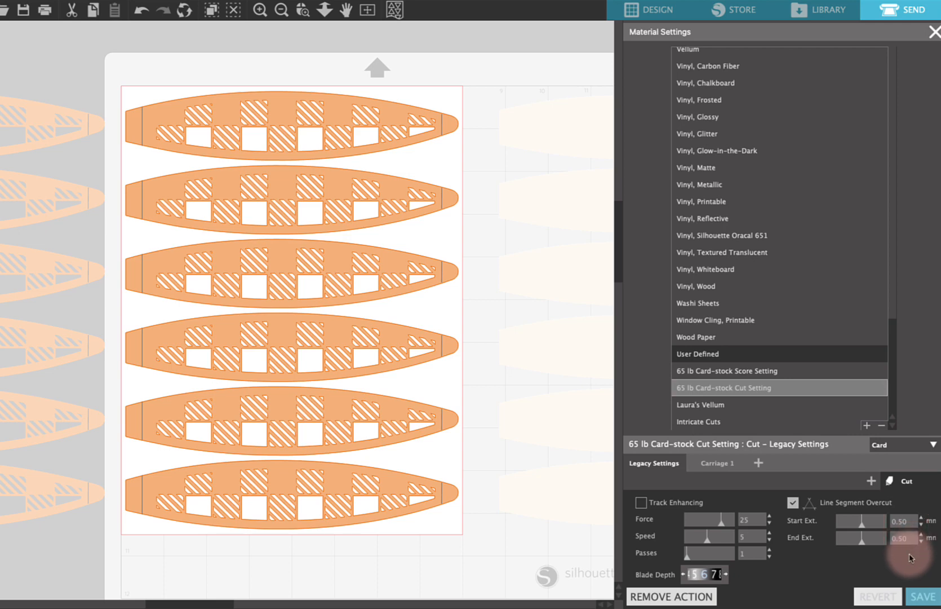
left_click(922, 596)
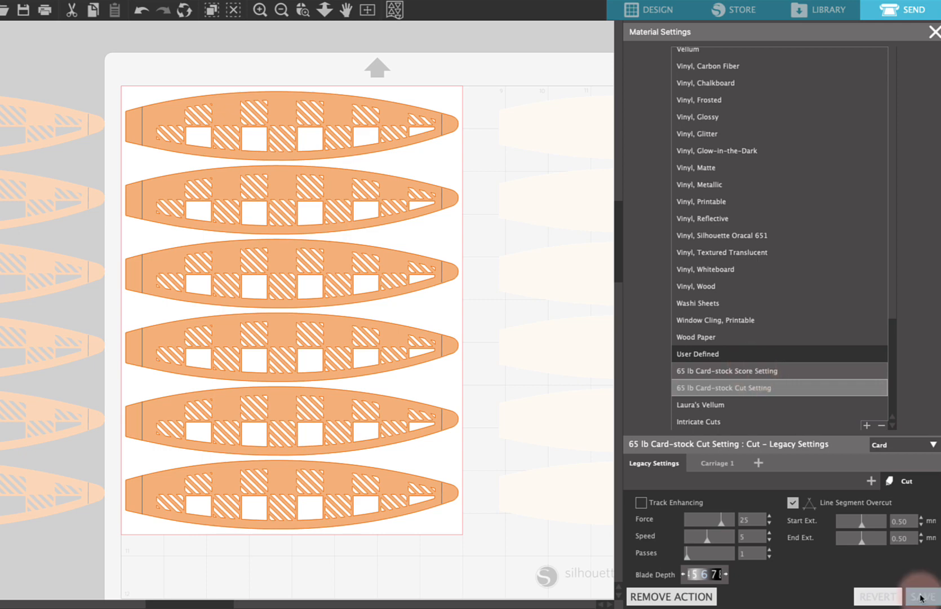
left_click(749, 372)
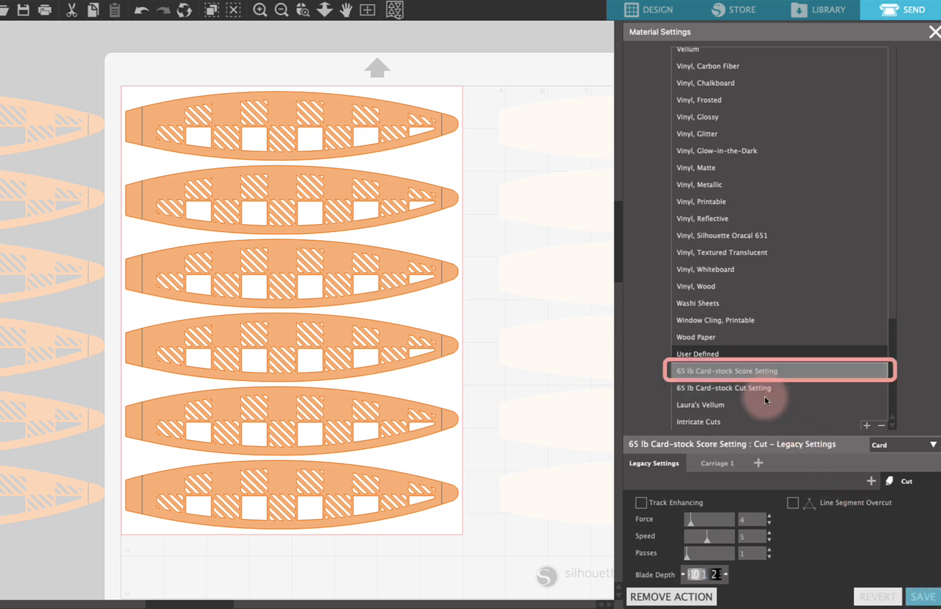
double_click(745, 371)
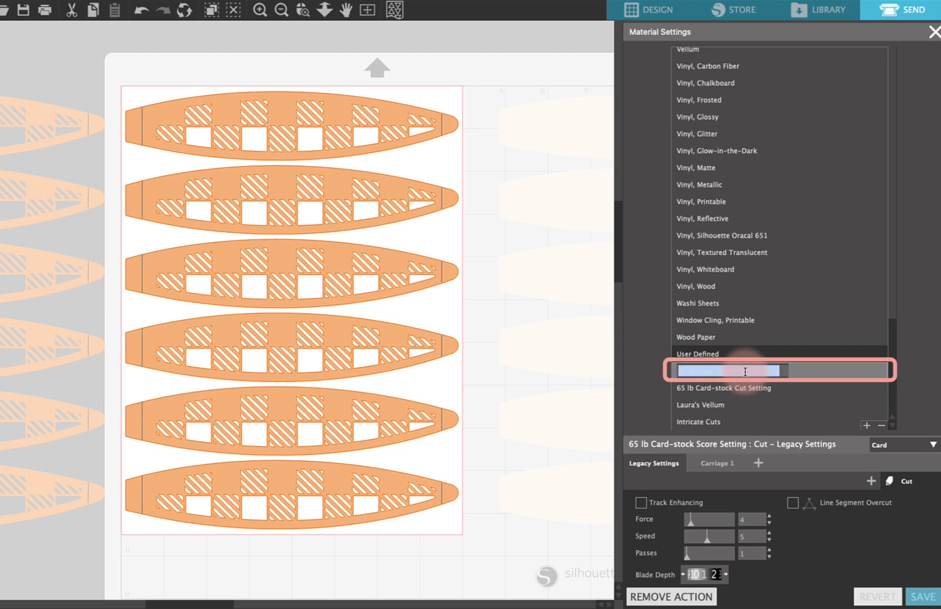
key("Return")
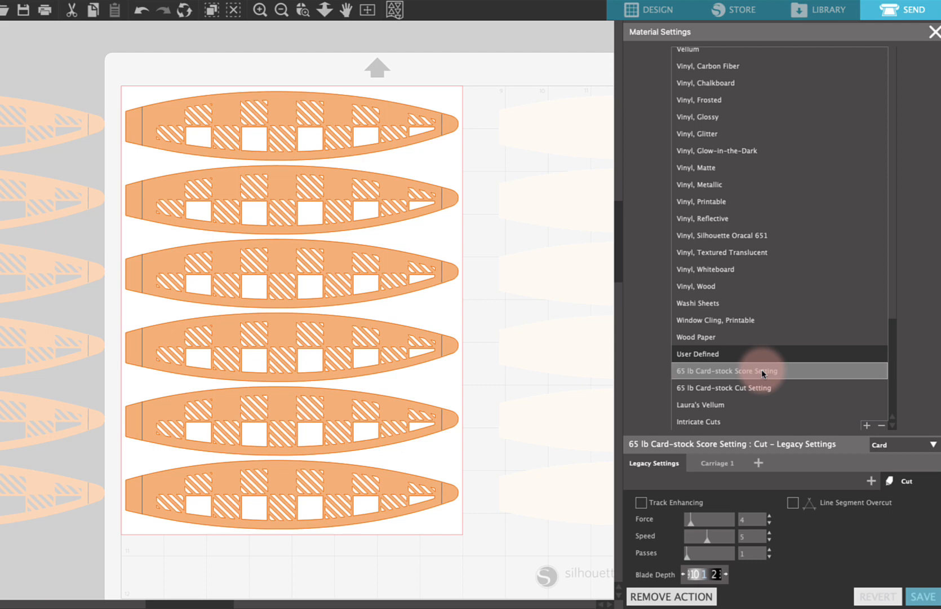
left_click(761, 388)
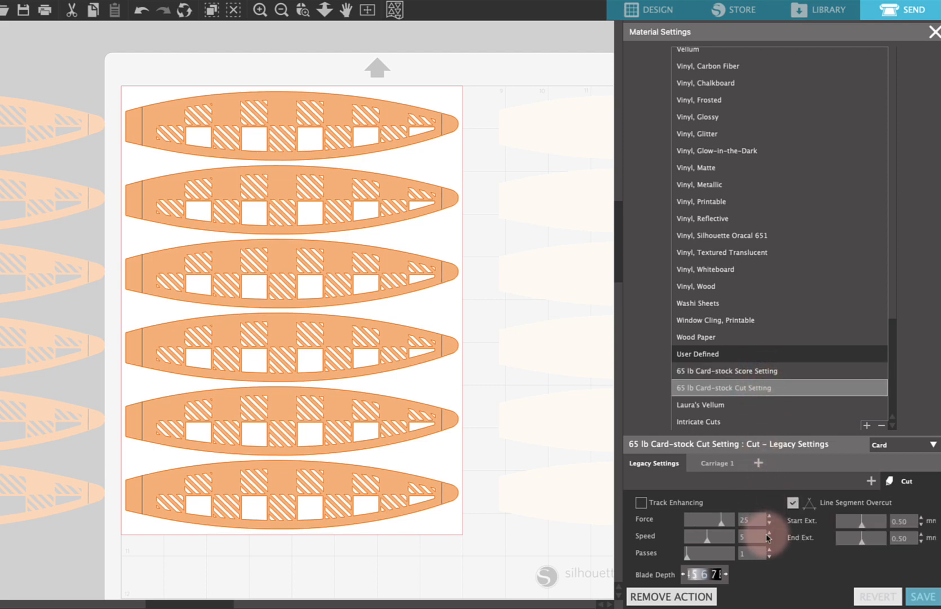
left_click(921, 600)
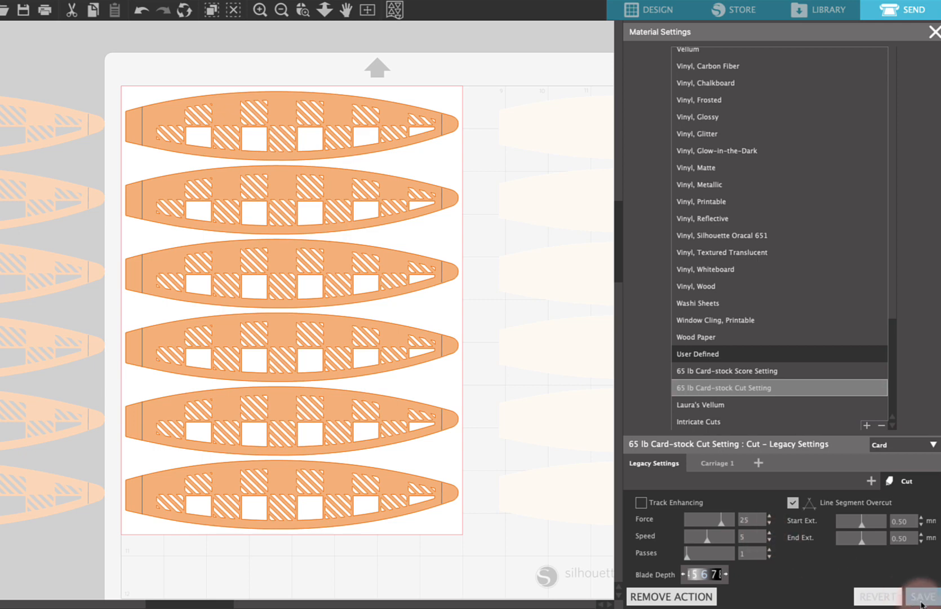
left_click(935, 33)
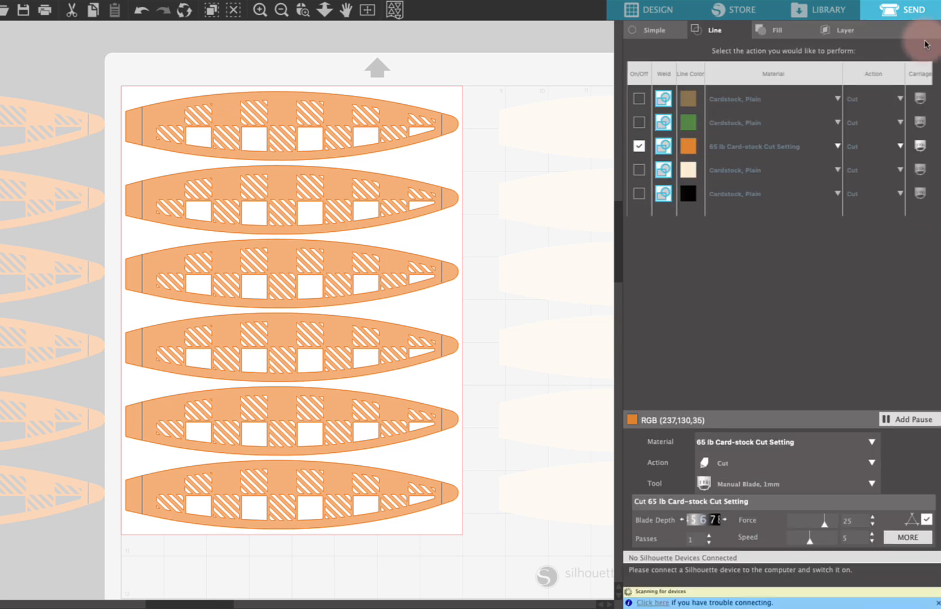
Step: Switch off the orange lines, enable only the black score lines and assign them the 65 lb Card-stock Score Setting
left_click(723, 157)
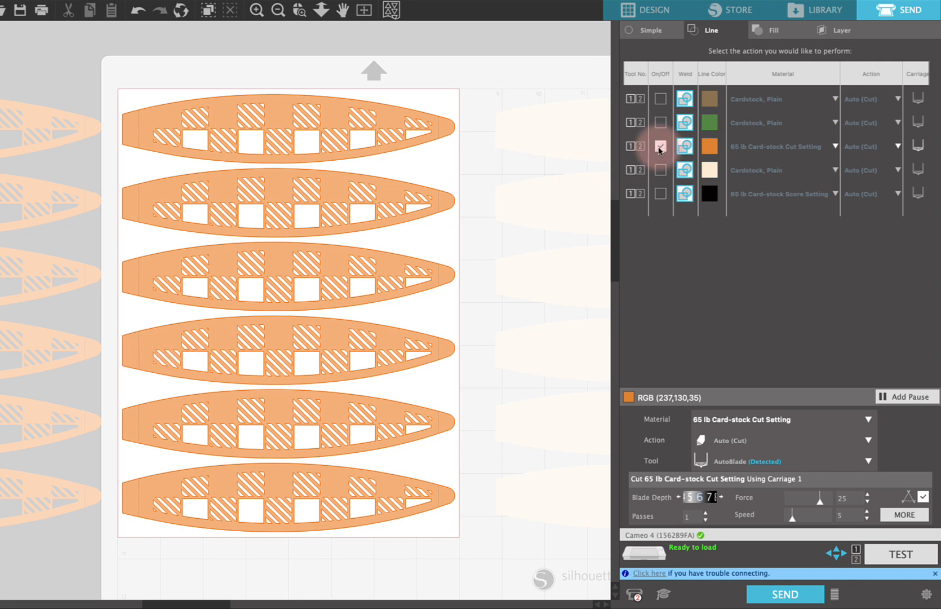
left_click(660, 147)
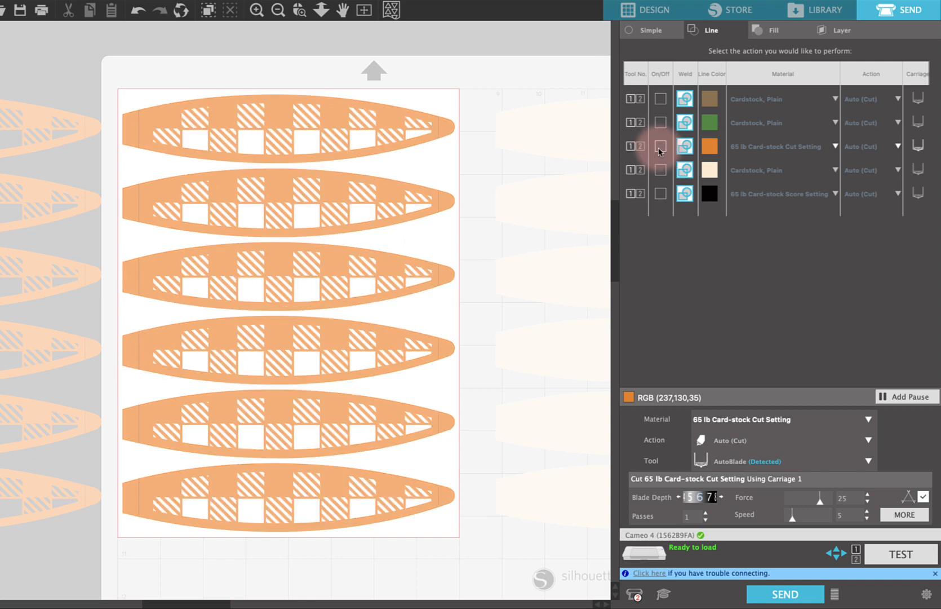
left_click(661, 194)
left_click(661, 195)
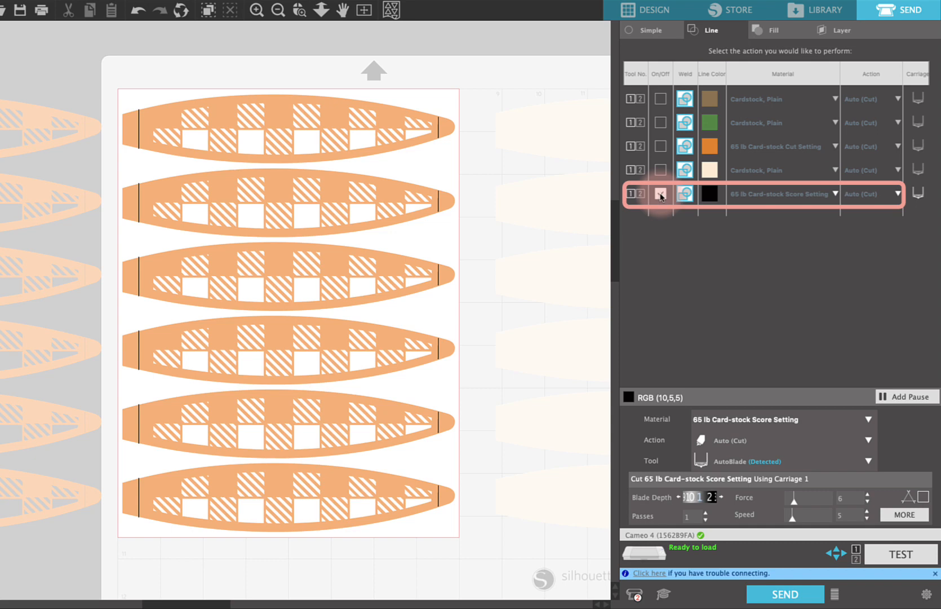
left_click(836, 195)
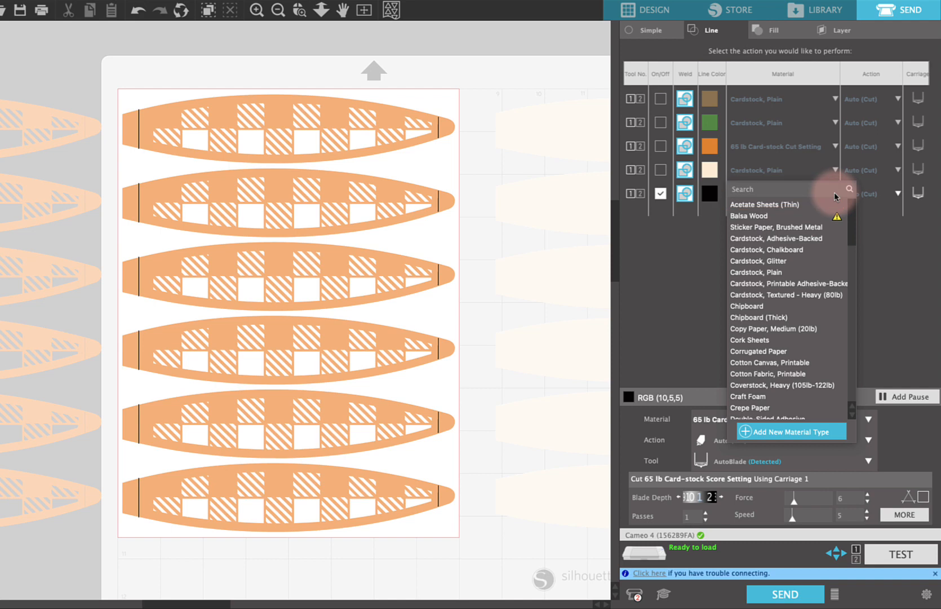
scroll(771, 265, "down", 15)
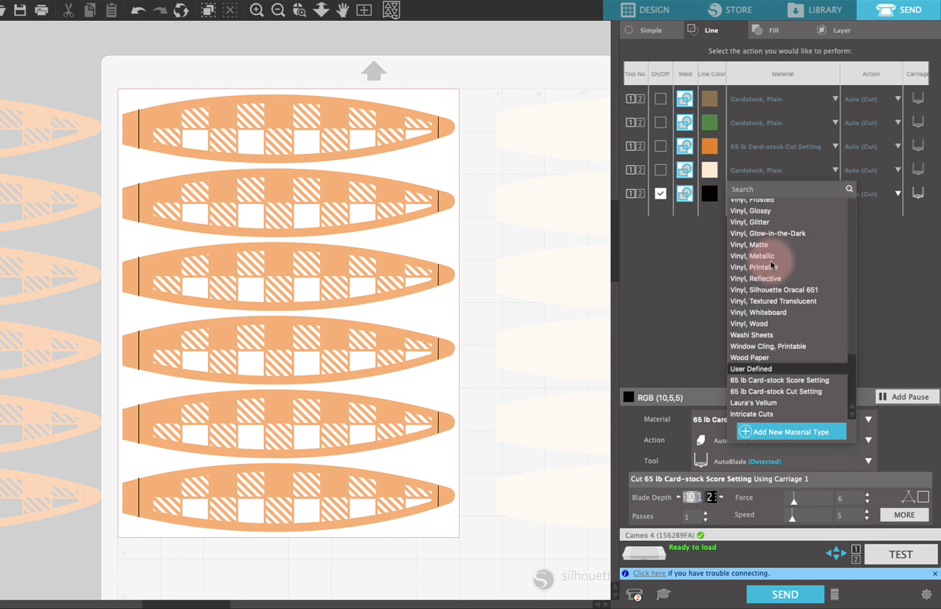
left_click(773, 381)
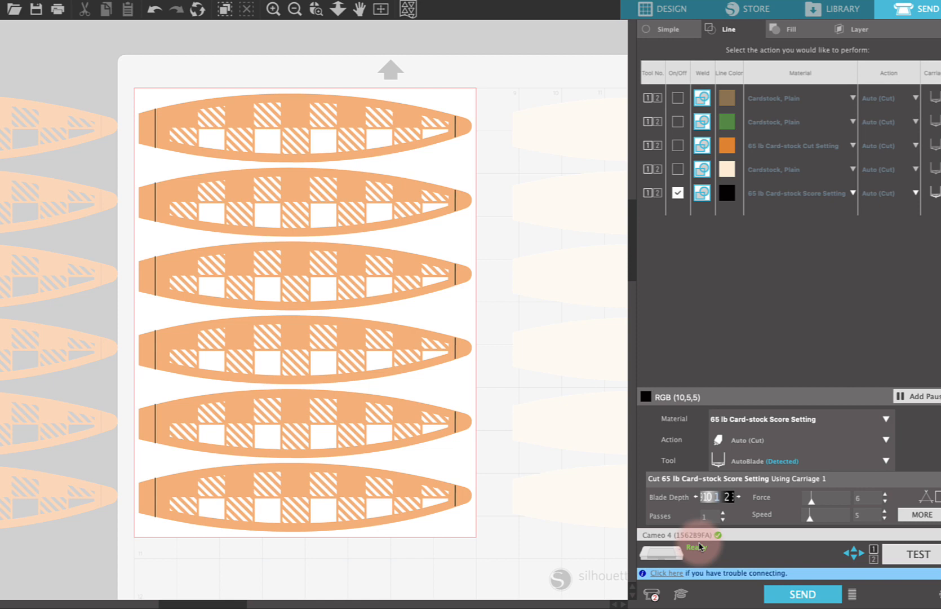
Step: Send the black score lines to the cutter, and switch the active line color from black to orange
left_click(793, 597)
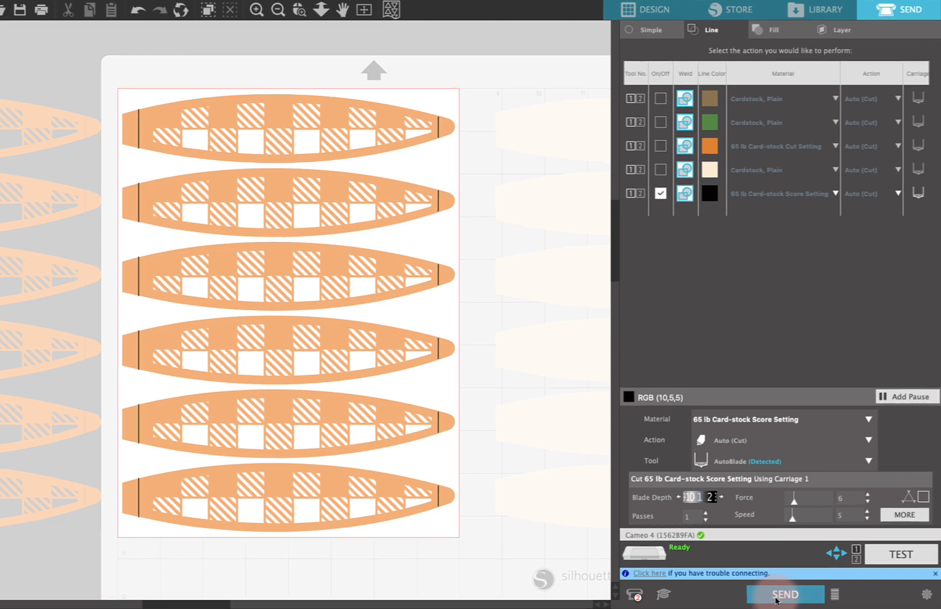
left_click(660, 195)
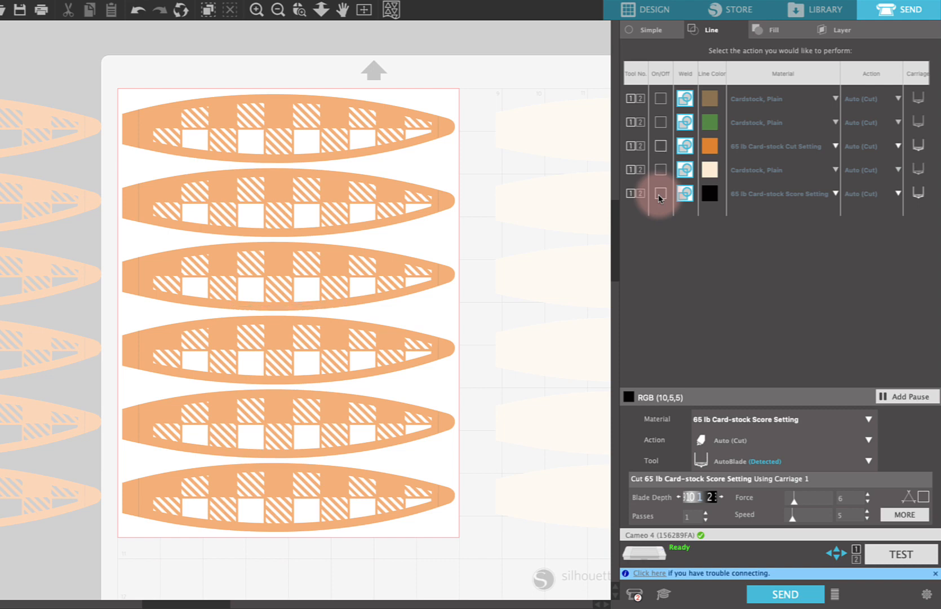
left_click(660, 147)
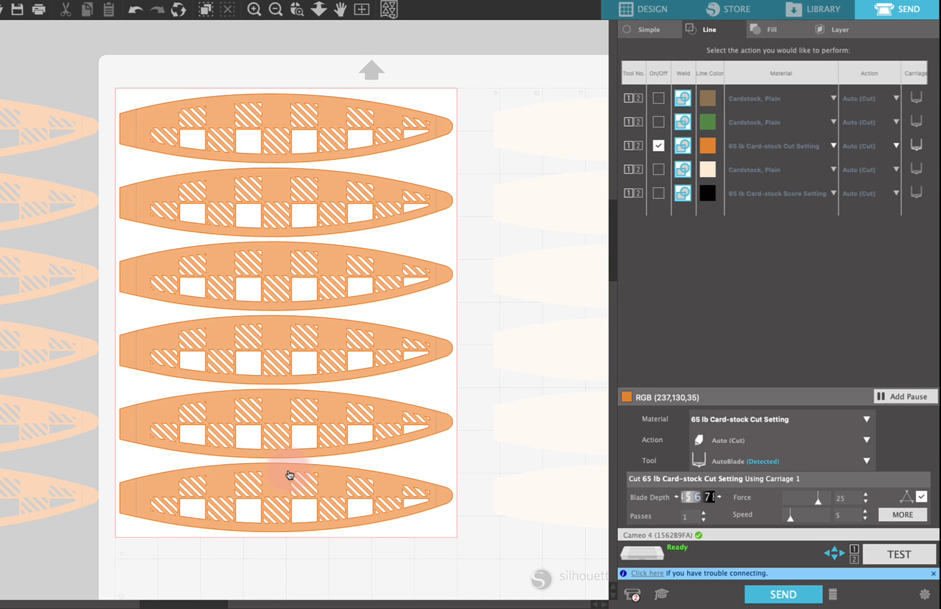
Step: Return to the design workspace and move both columns of orange plaid pieces off the cutting mat to the empty area below
left_click(643, 8)
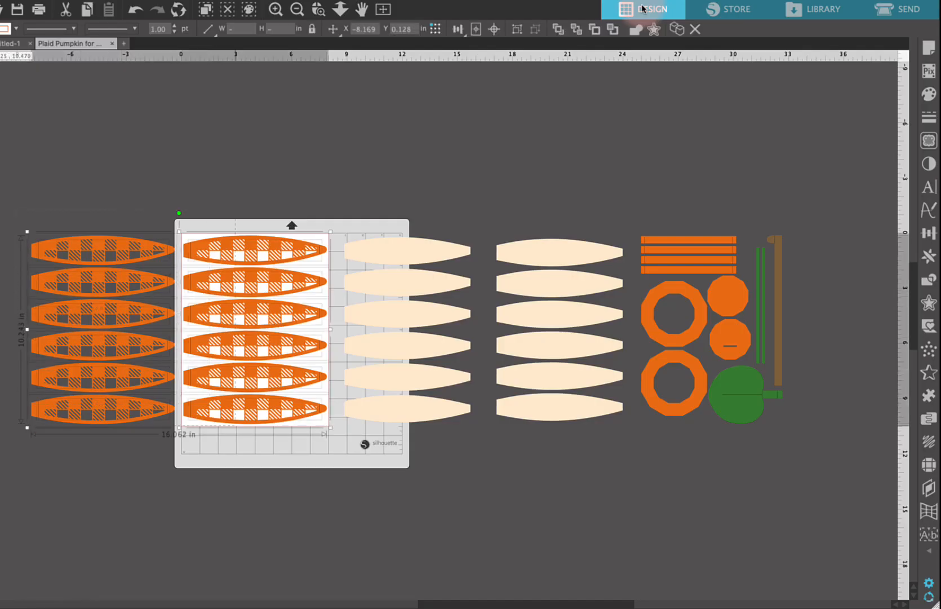
left_click_drag(257, 403, 184, 565)
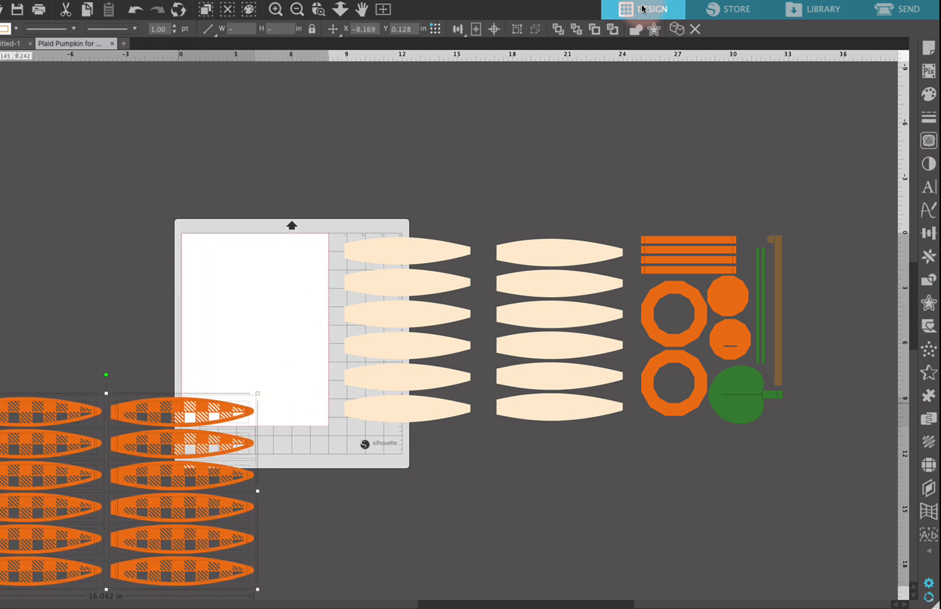
left_click_drag(183, 383, 165, 468)
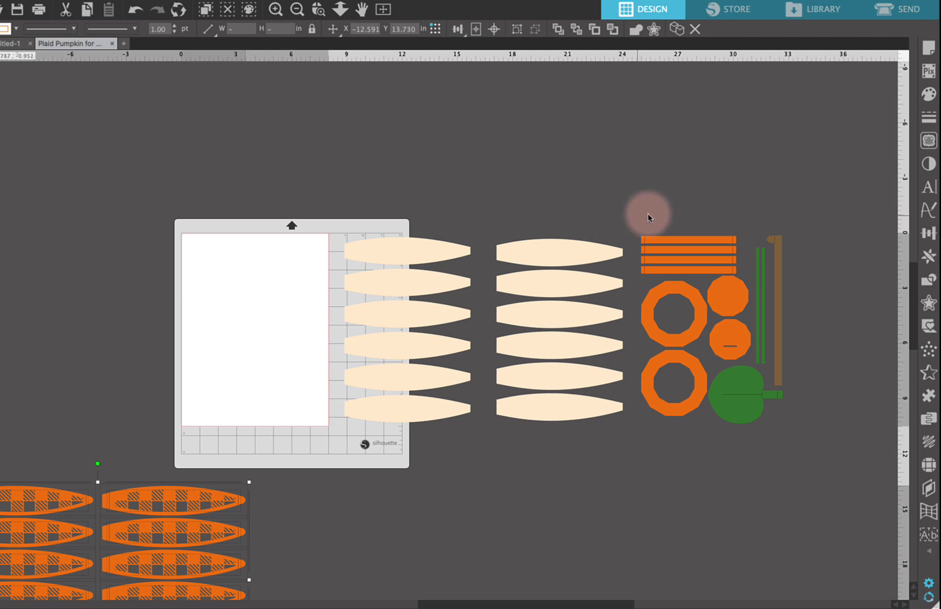
Step: Move the solid orange strips, rings and circles onto the page on the cutting mat
left_click(722, 322)
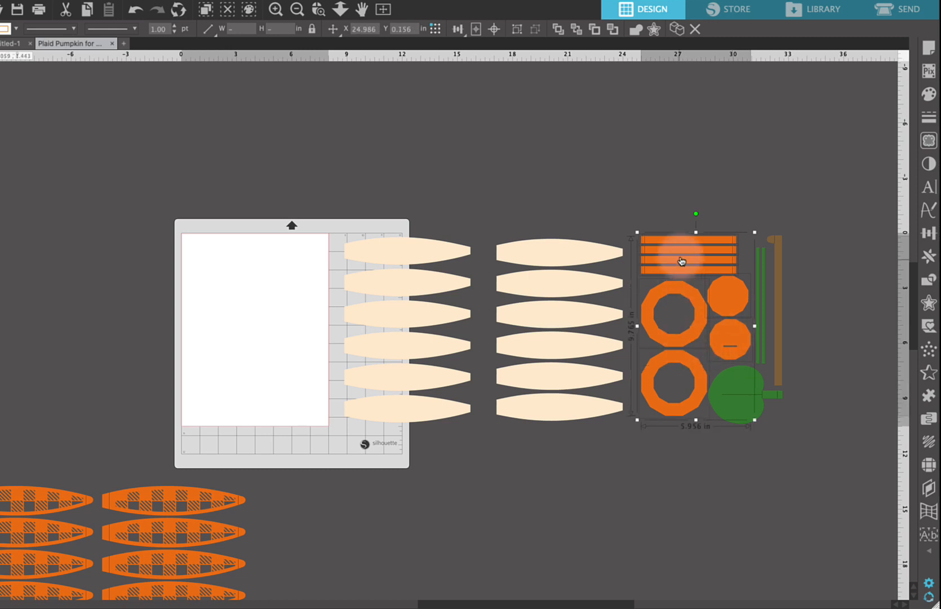
left_click_drag(683, 261, 231, 265)
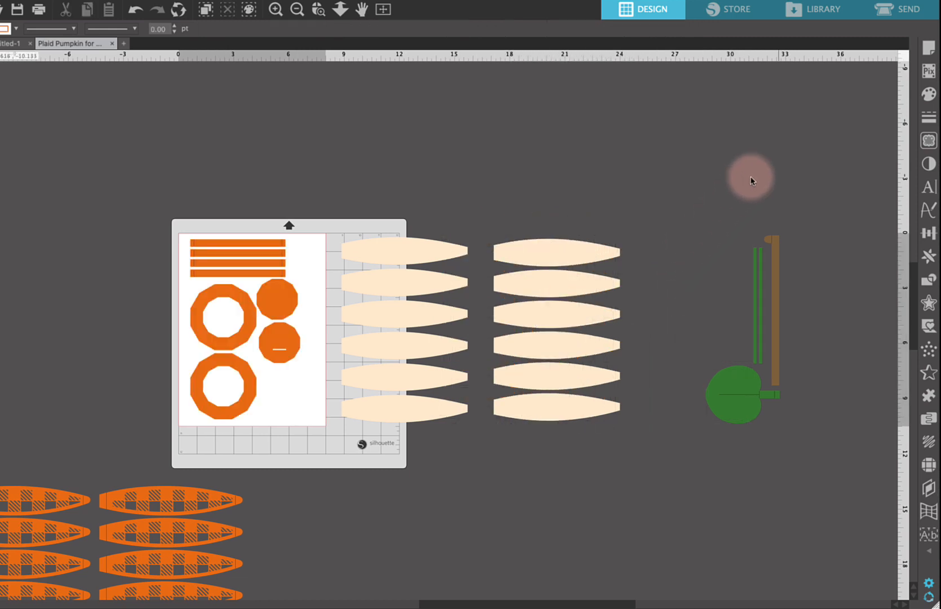
Step: Send only the black score lines of the solid orange pieces to the cutter, and switch the active line color to orange
left_click(901, 9)
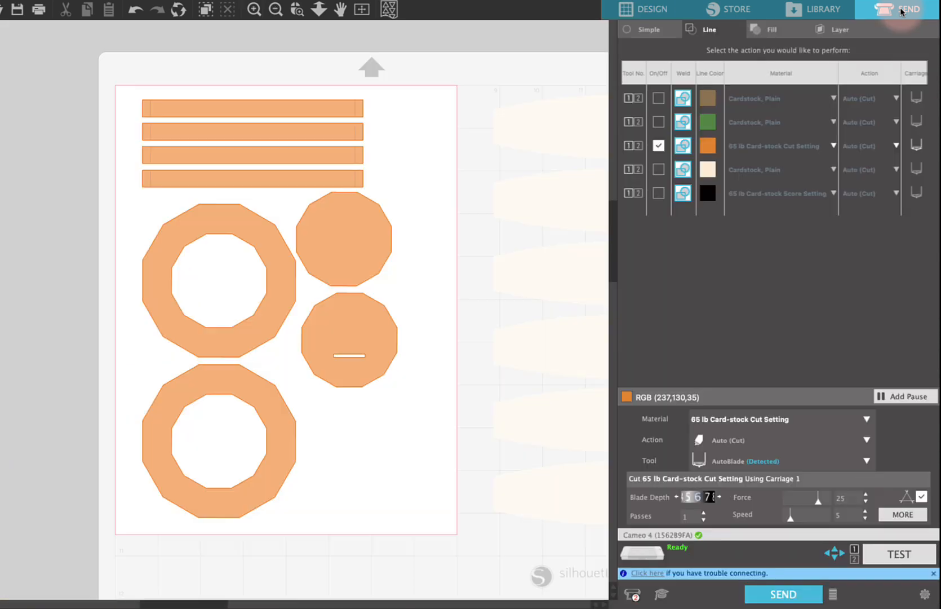
left_click(659, 193)
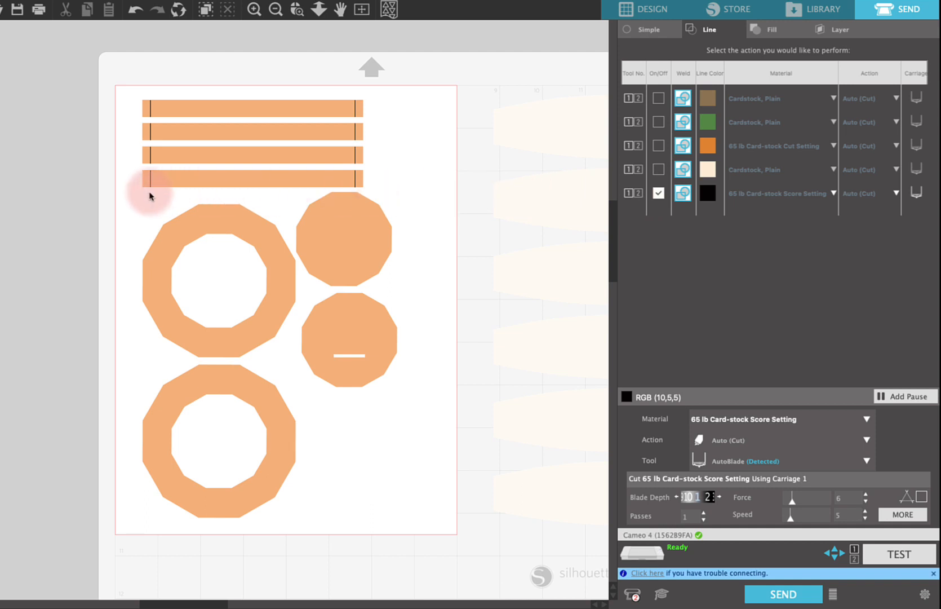
left_click(758, 597)
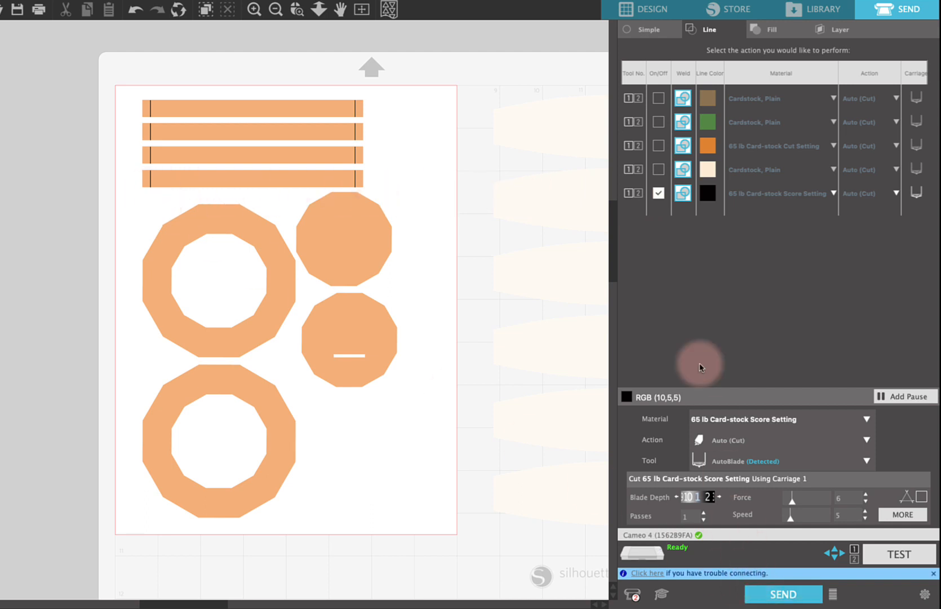
left_click(658, 194)
left_click(659, 146)
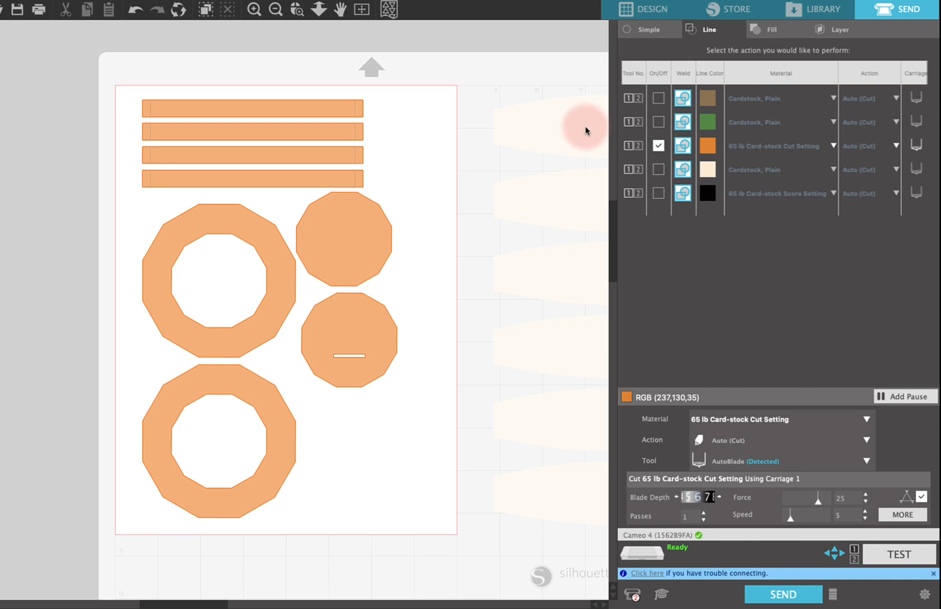
Step: Move the solid orange pieces to the empty area left of the mat, and place the green leaf and strips on the mat
left_click(658, 10)
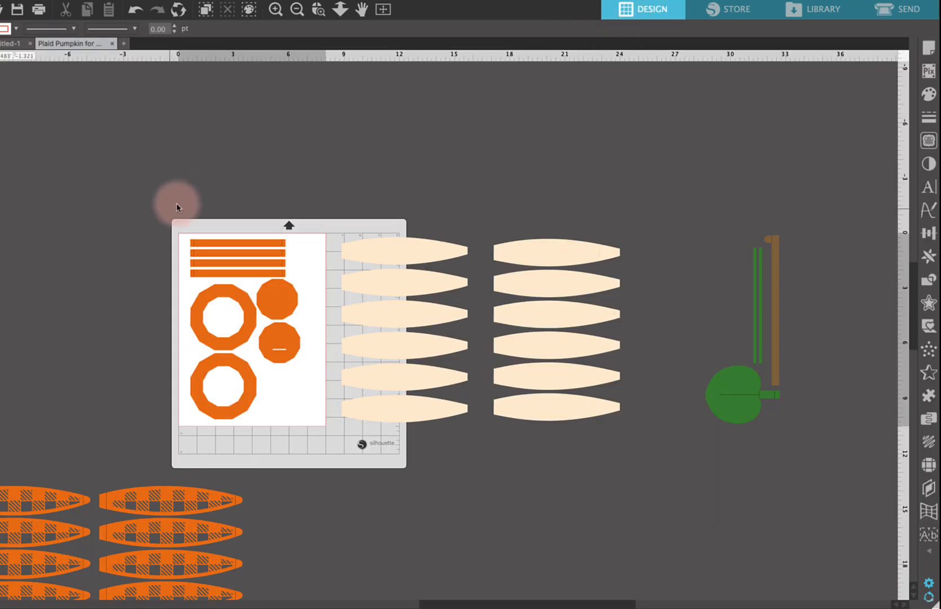
left_click_drag(168, 208, 102, 296)
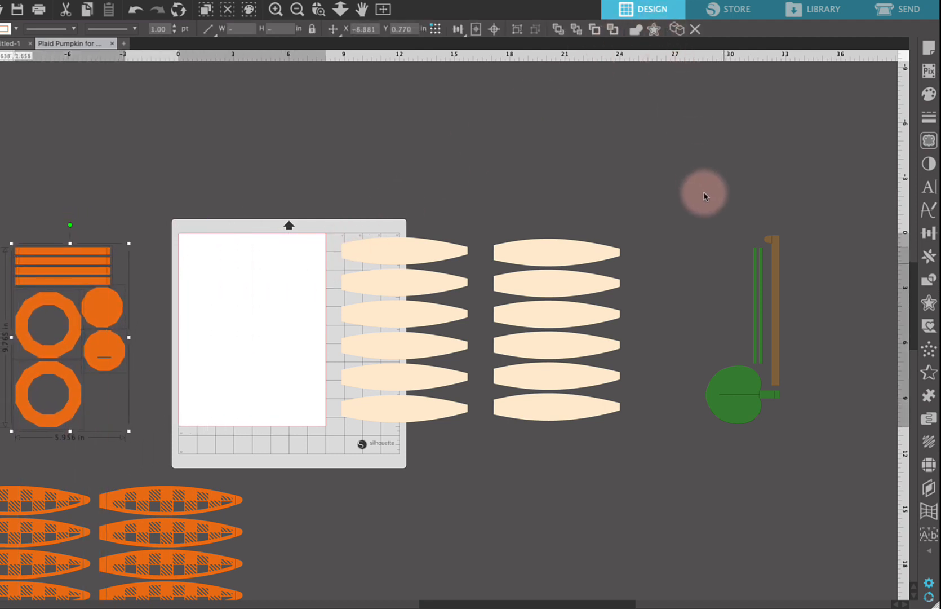
left_click(725, 261)
left_click_drag(725, 261, 248, 376)
left_click(305, 338)
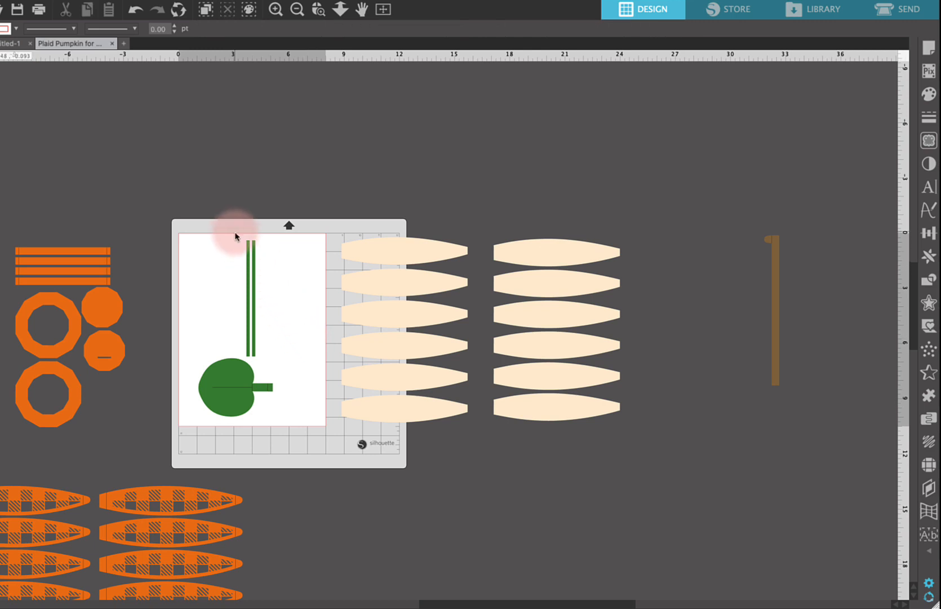
Step: Rotate the two green strips to horizontal along the page's upper edge, and move the leaf directly beneath them
left_click_drag(236, 235, 295, 330)
left_click_drag(256, 289, 238, 292)
left_click_drag(233, 221, 281, 242)
left_click(236, 384)
left_click_drag(235, 361, 223, 278)
Step: Enable the black and green lines instead of orange, and assign the green lines the 65 lb Card-stock Cut Setting
left_click(918, 10)
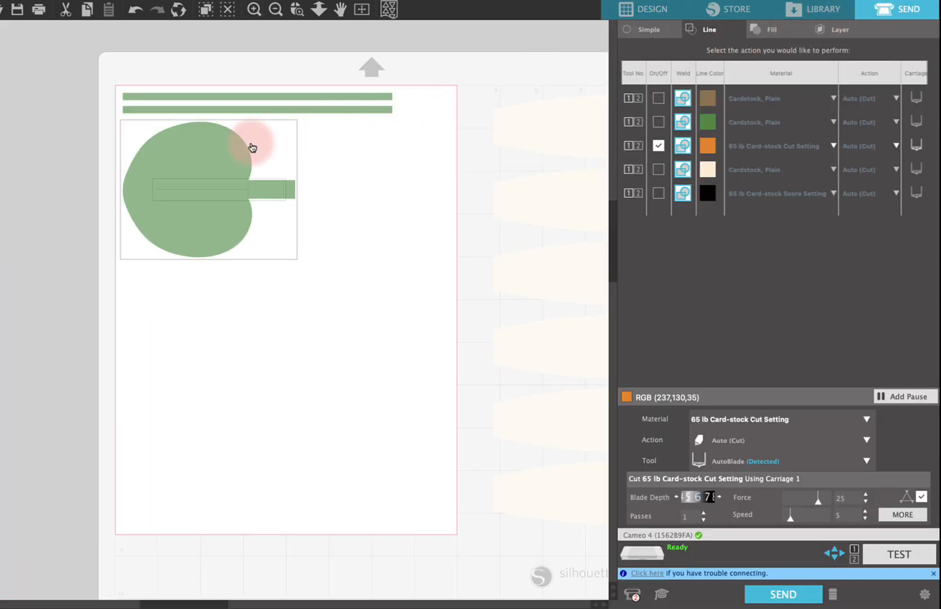
left_click(657, 194)
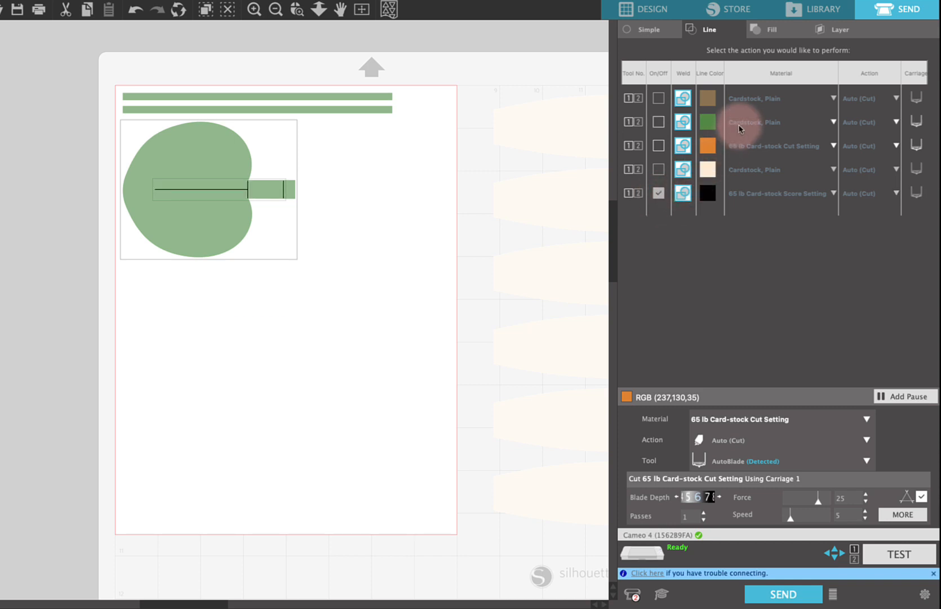
left_click(658, 122)
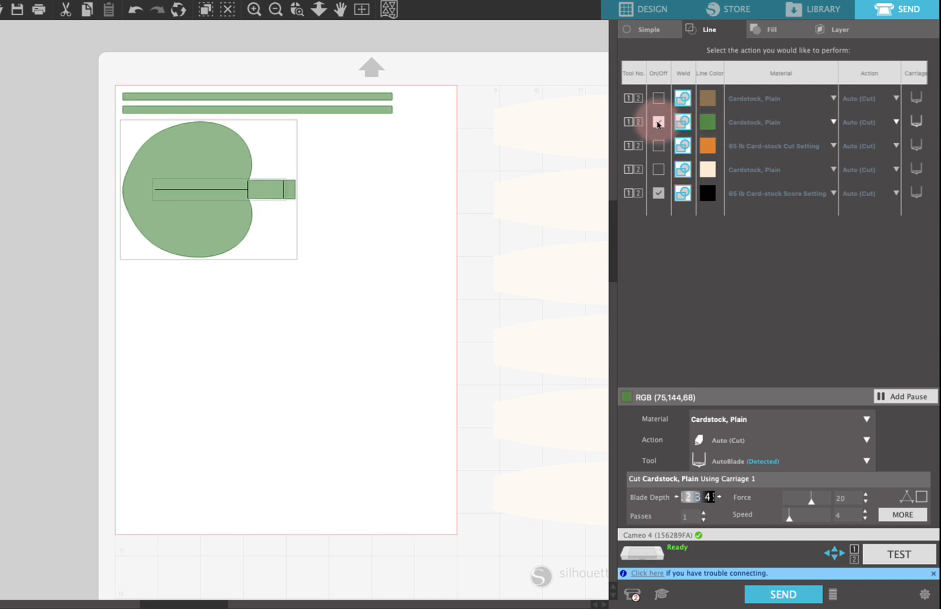
left_click(822, 133)
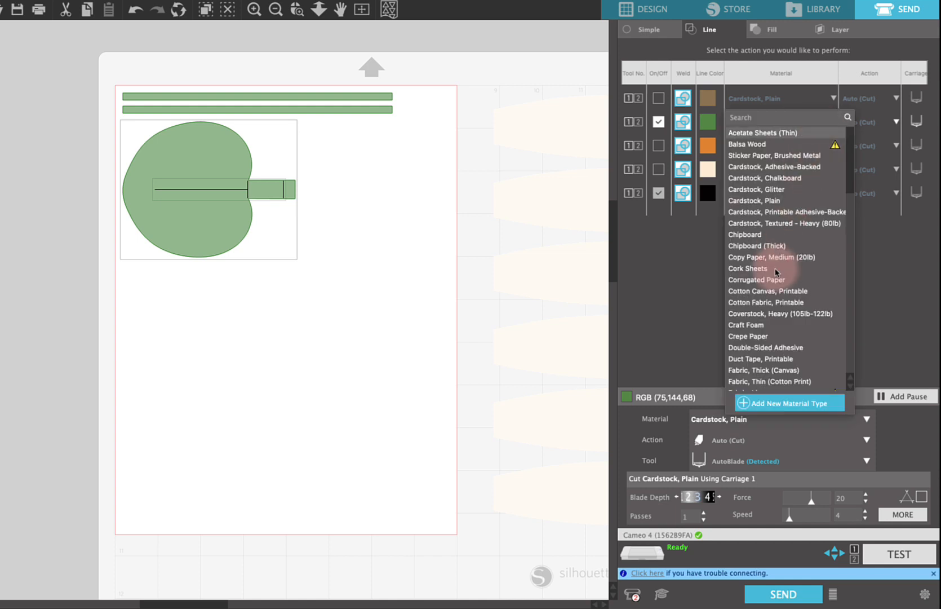
scroll(776, 273, "down", 4)
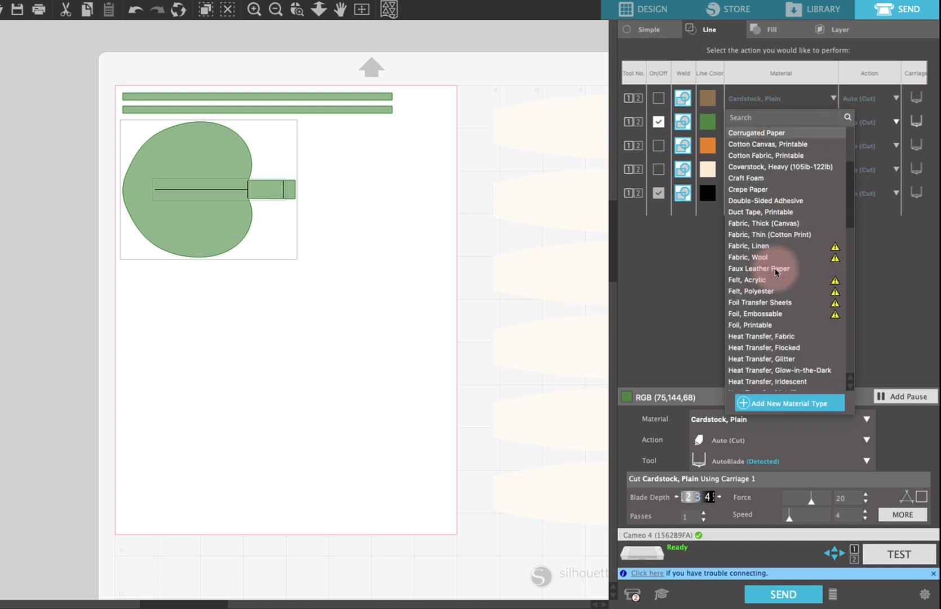
scroll(776, 273, "down", 12)
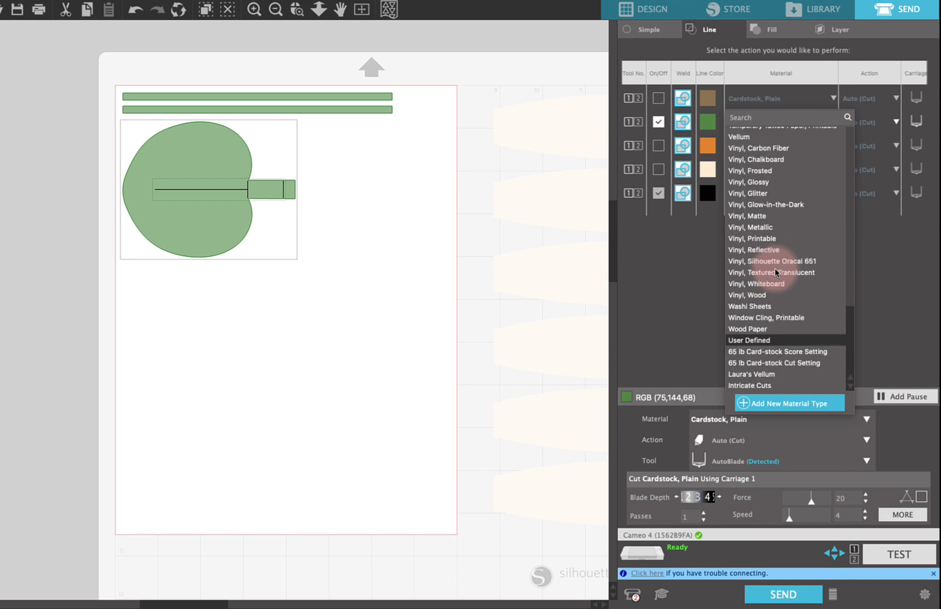
left_click(774, 364)
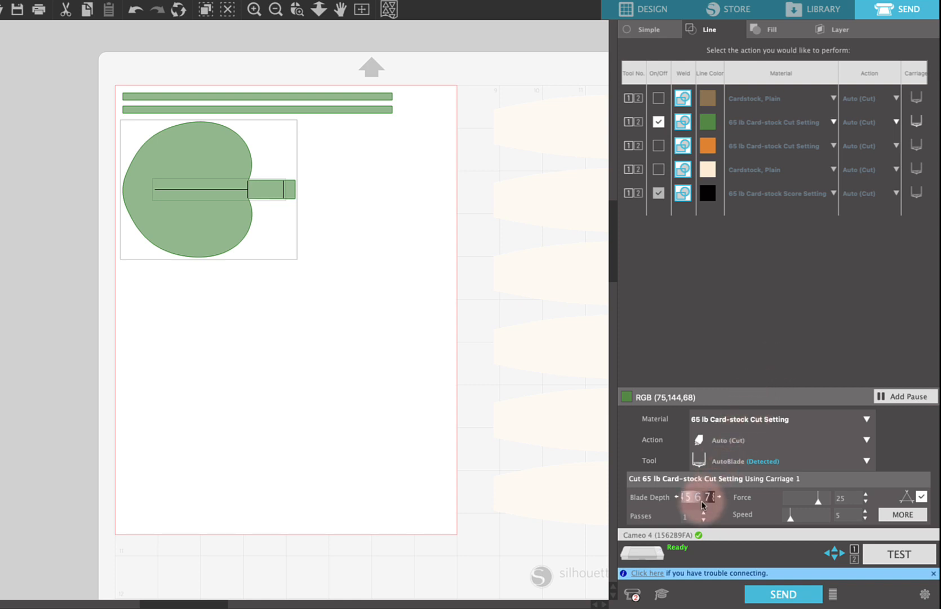
Step: Isolate the black score lines on the leaf, and switch the active line color from black to green
left_click(658, 193)
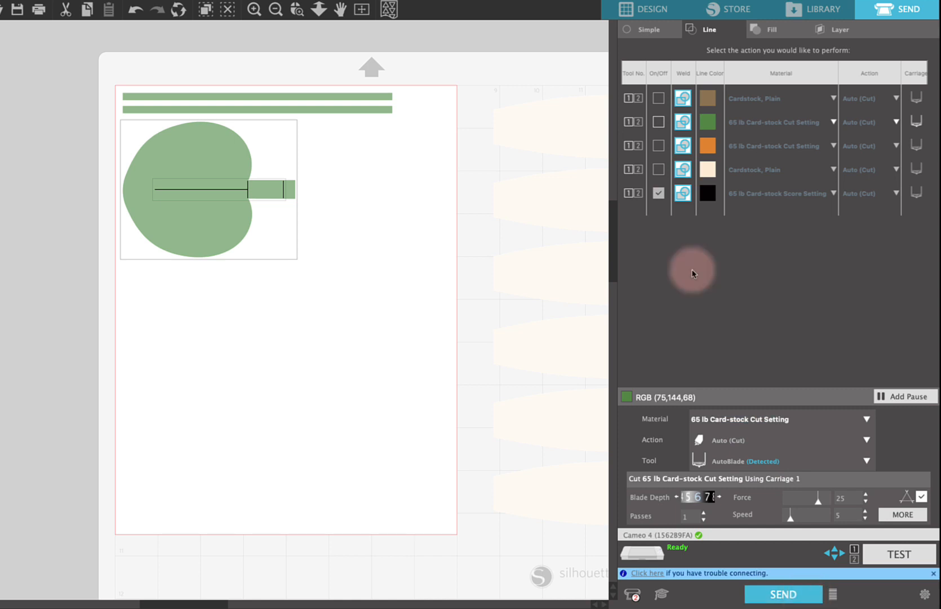
left_click(659, 193)
left_click(659, 193)
left_click(658, 122)
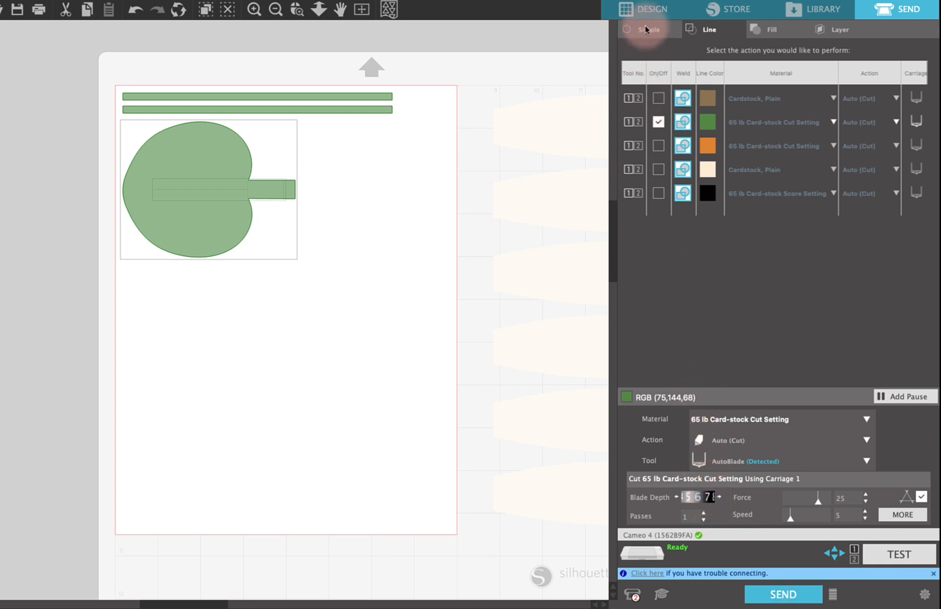
Step: Move the green strips and leaf off the mat above the solid orange pieces, and place the brown stem on the page
left_click(636, 14)
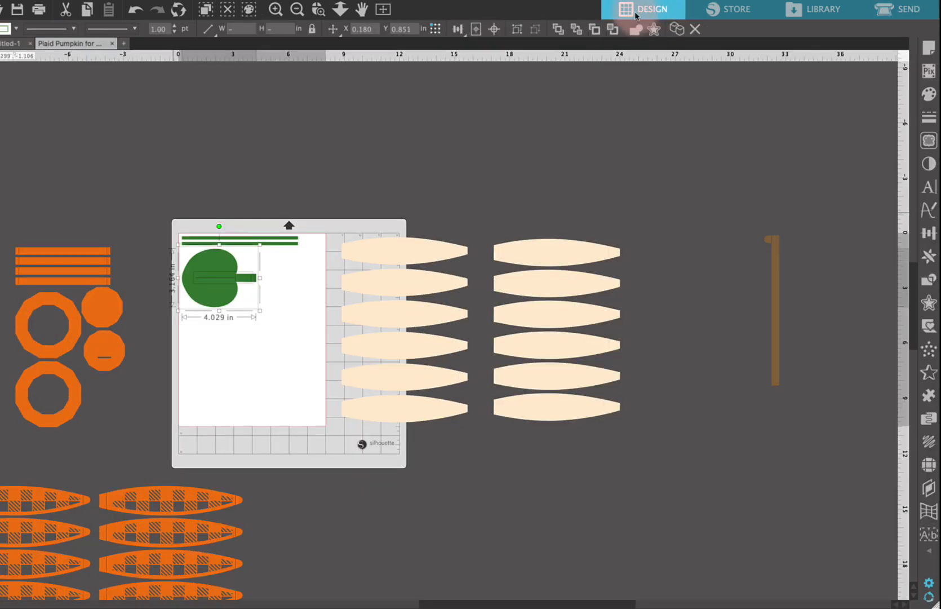
left_click(185, 238, "shift")
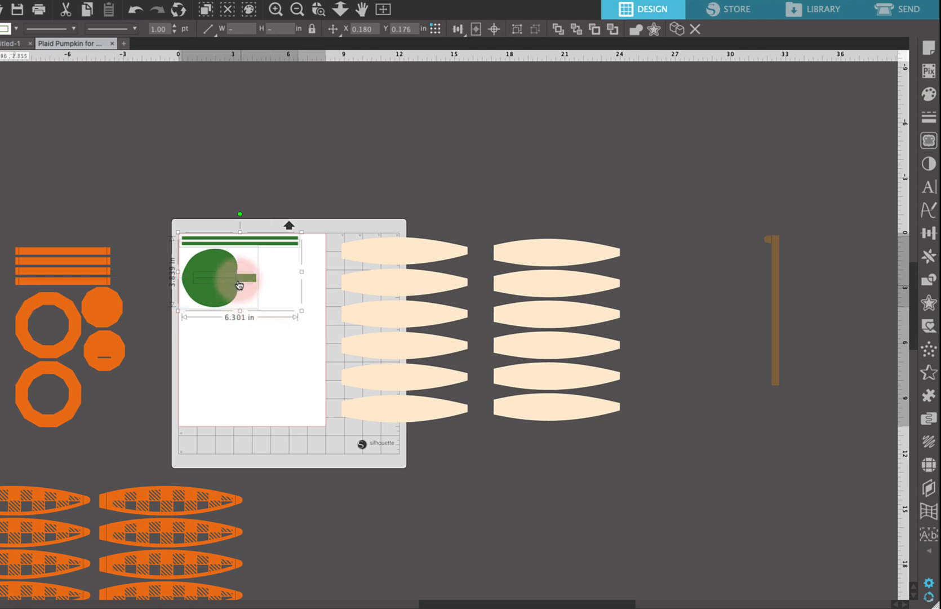
left_click_drag(239, 285, 59, 159)
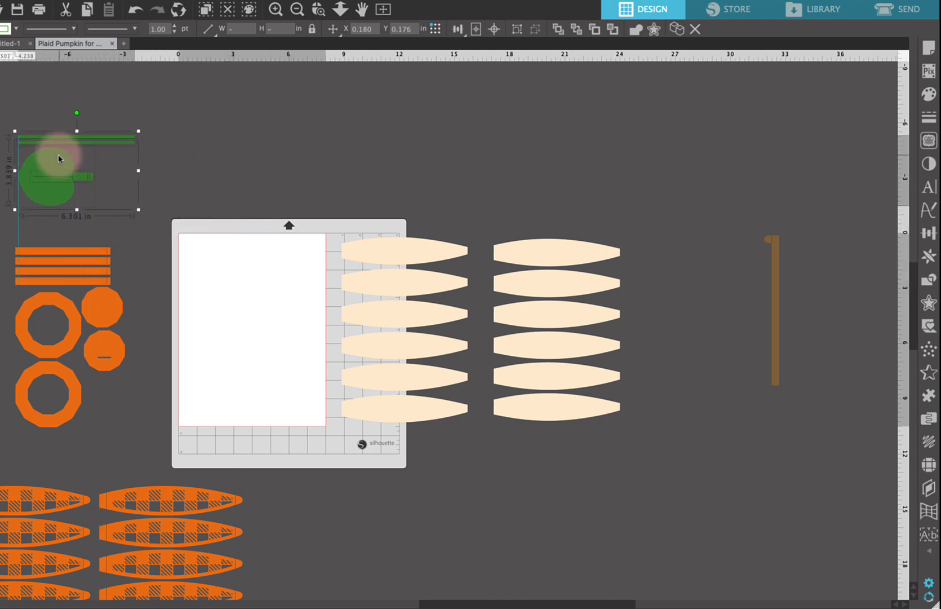
left_click_drag(746, 208, 204, 274)
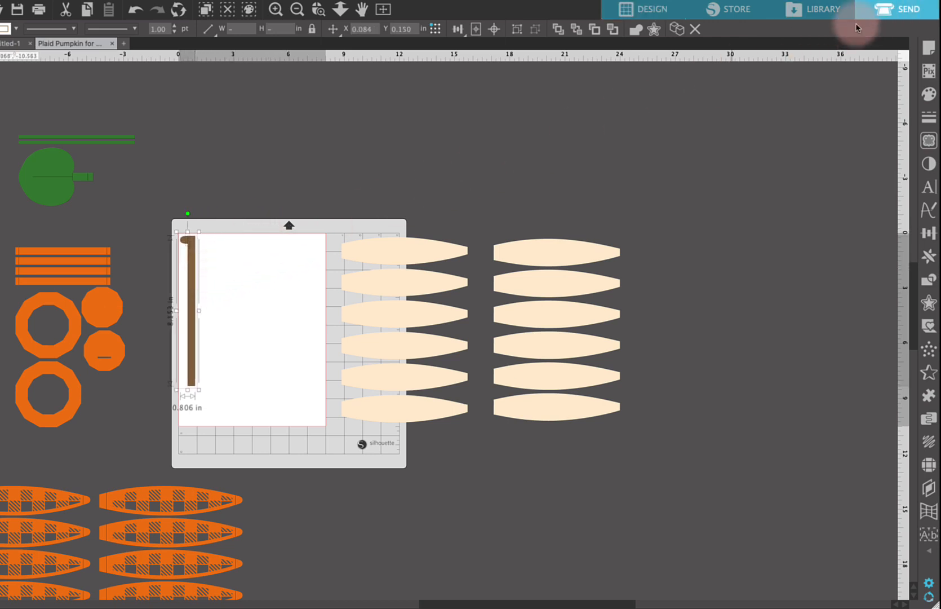
Step: Enable only the brown lines in place of green, and assign them the 65 lb Card-stock Cut Setting
left_click(856, 27)
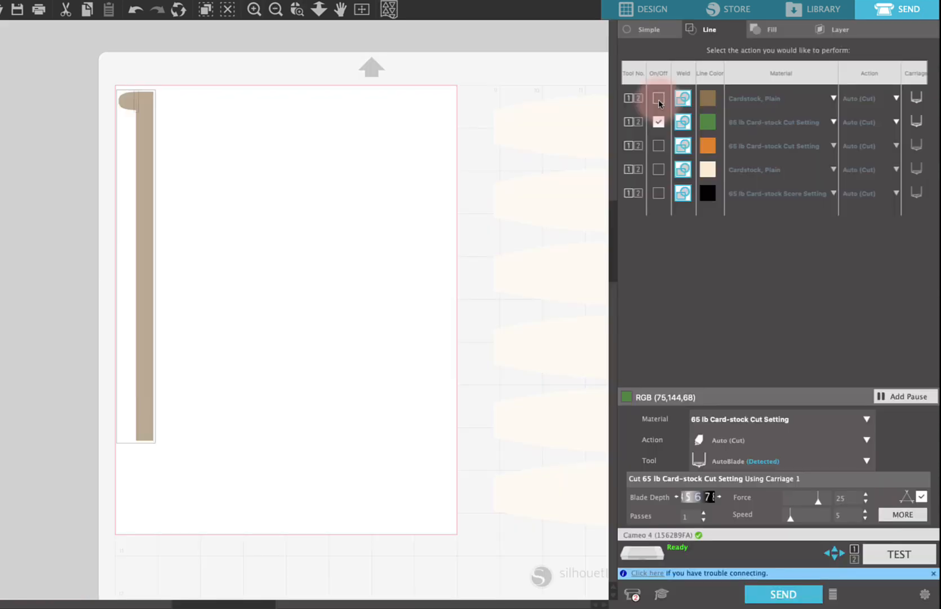
left_click(658, 99)
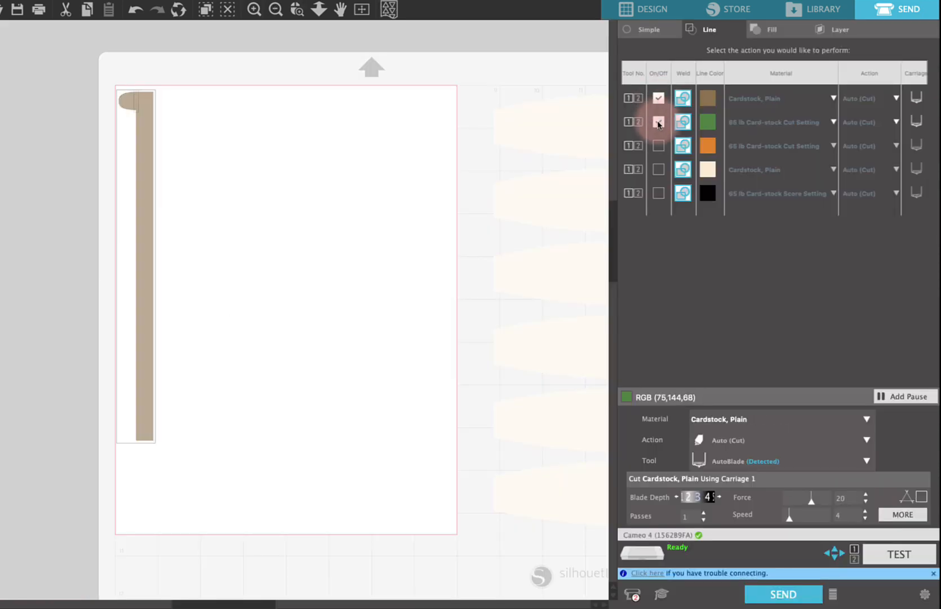
left_click(658, 123)
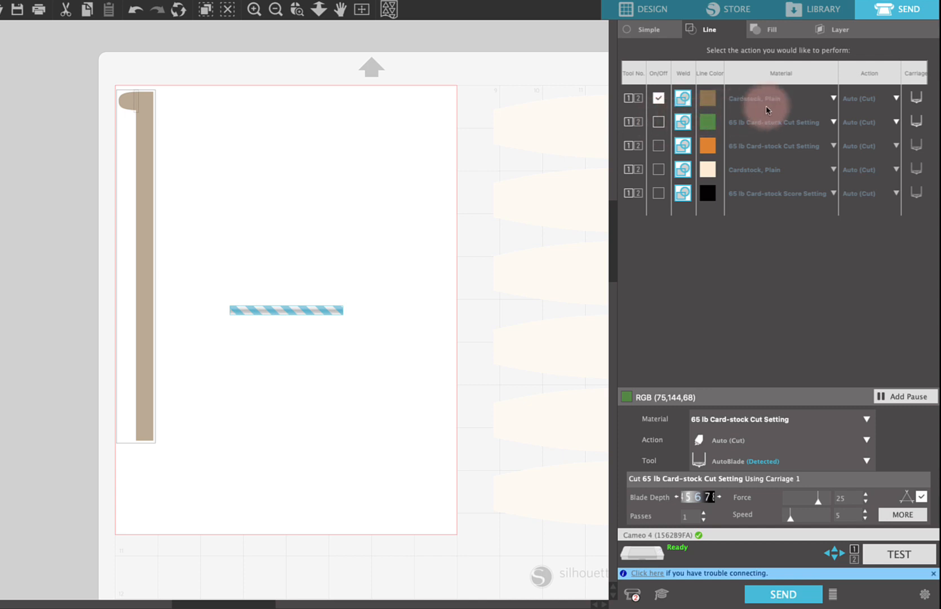
left_click(833, 99)
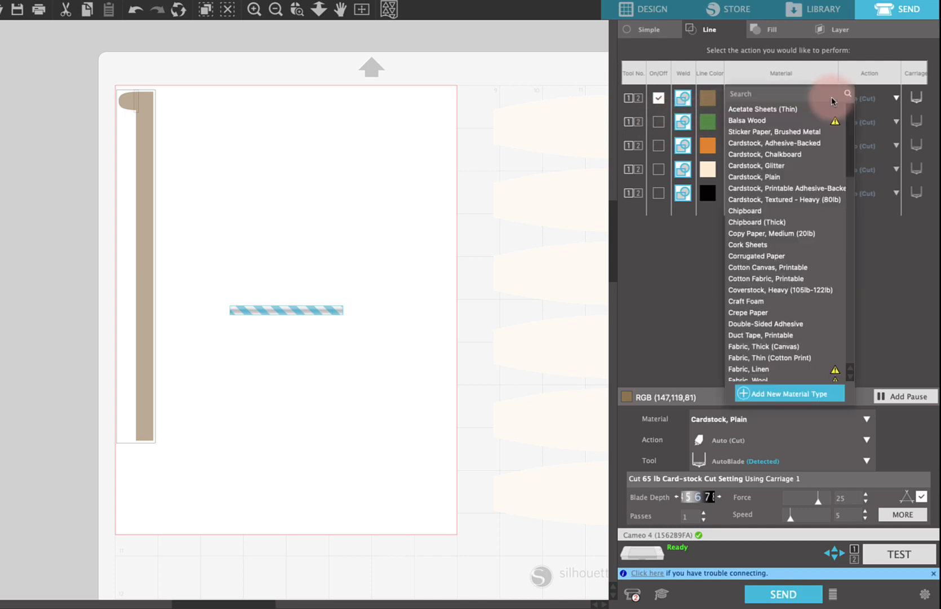
scroll(774, 354, "down", 15)
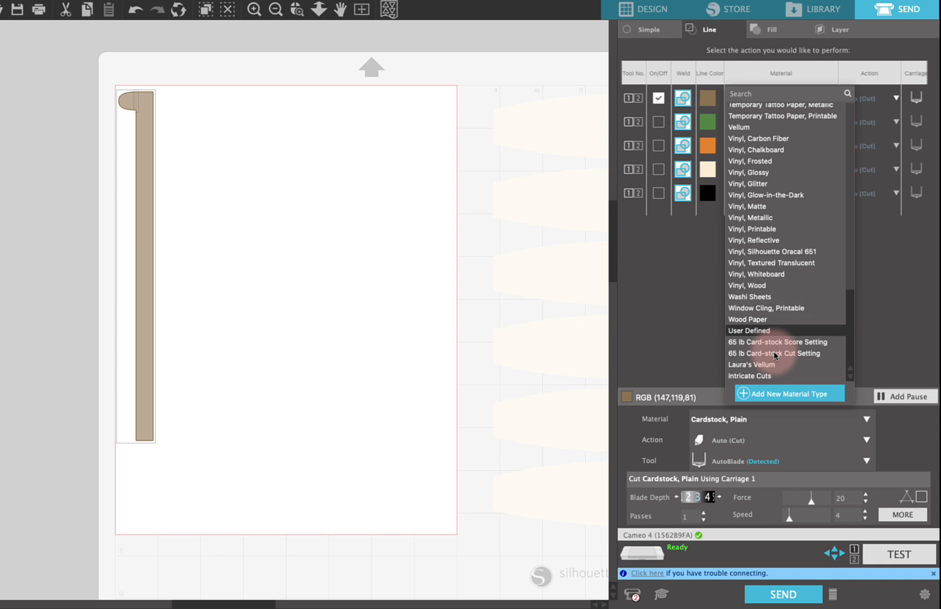
left_click(774, 354)
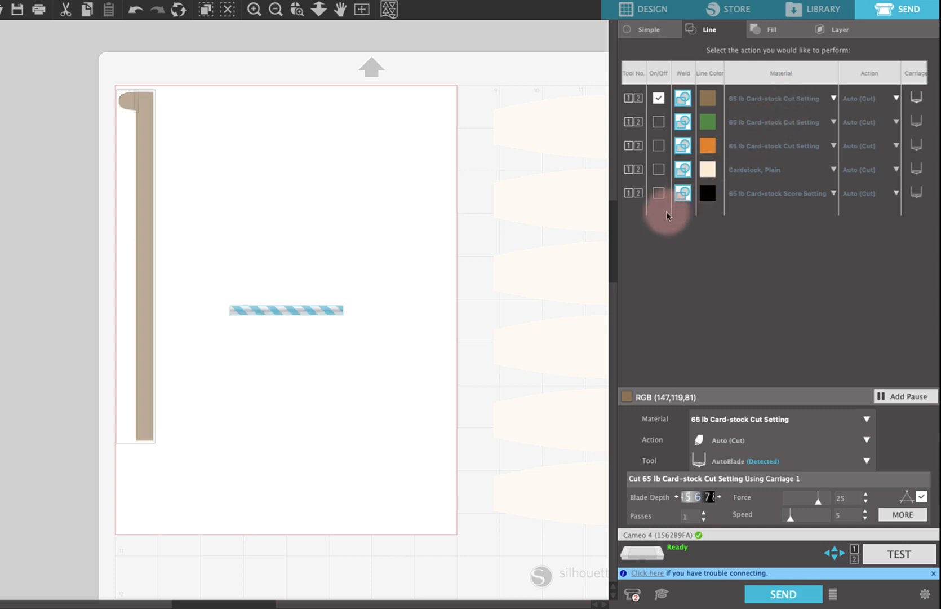
Step: Isolate the stem's black score line, and switch the active line color from black to brown
left_click(660, 194)
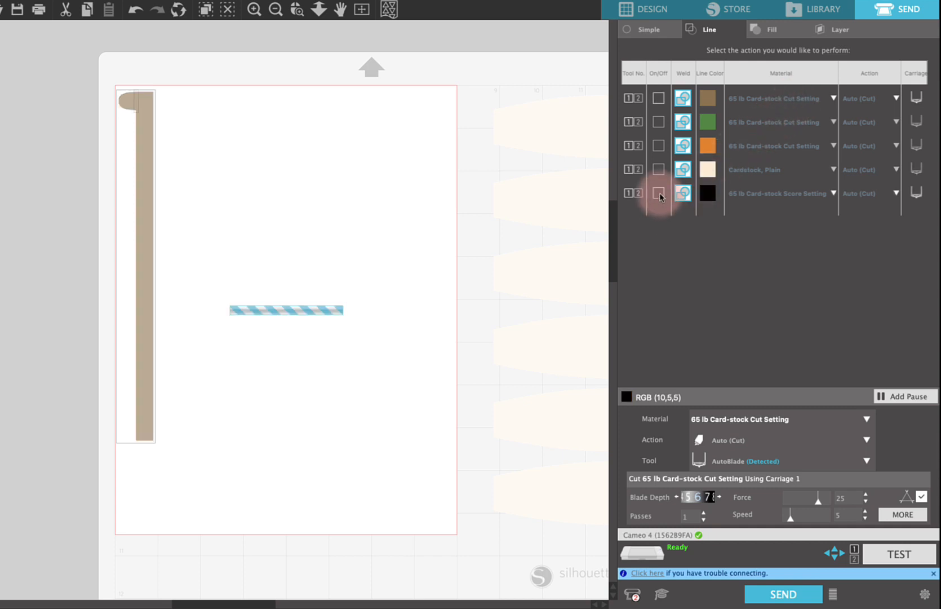
left_click(659, 194)
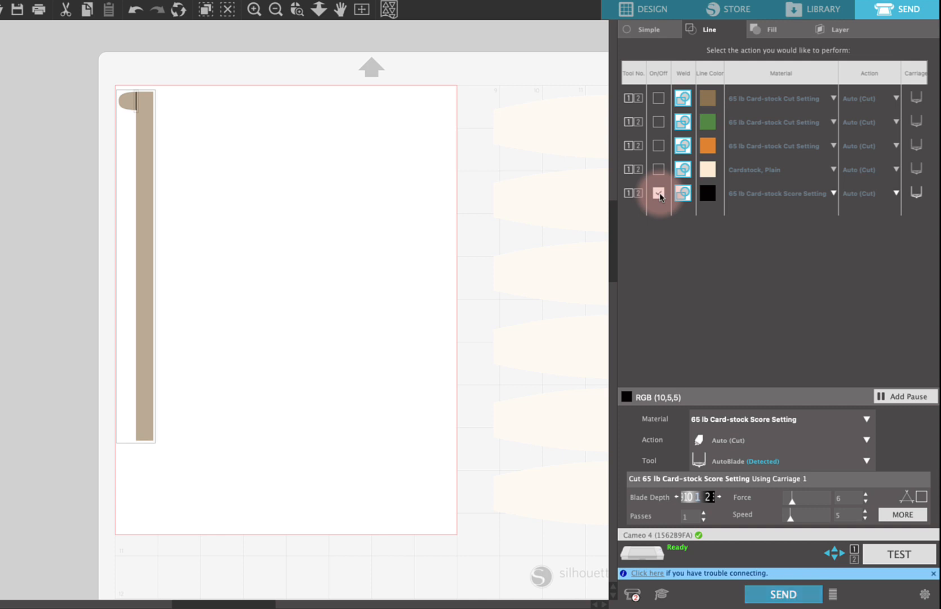
left_click(658, 193)
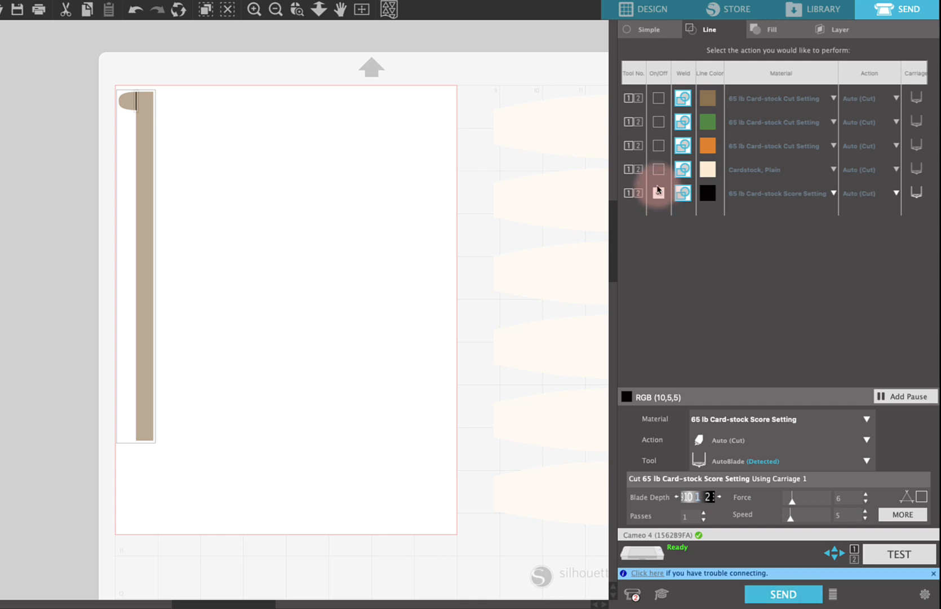
left_click(659, 99)
left_click(659, 99)
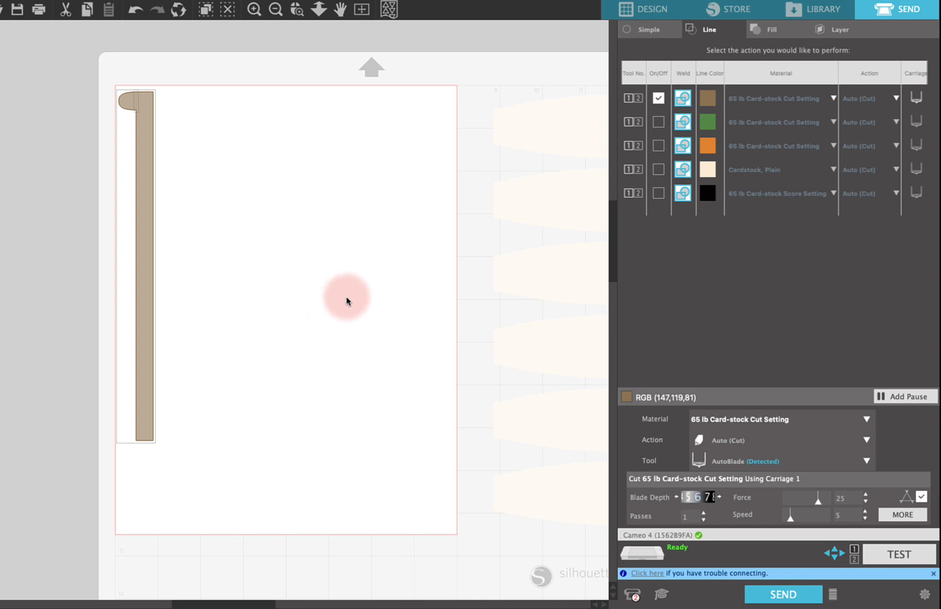
Step: Replace the brown stem on the mat with the nearest column of six cream pieces, and open the send settings
left_click(647, 10)
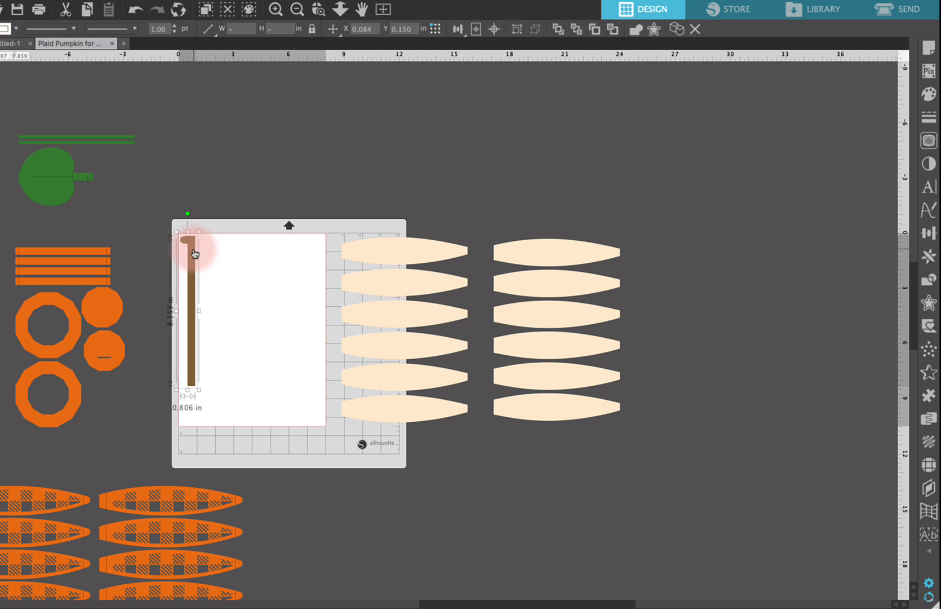
left_click_drag(195, 254, 717, 267)
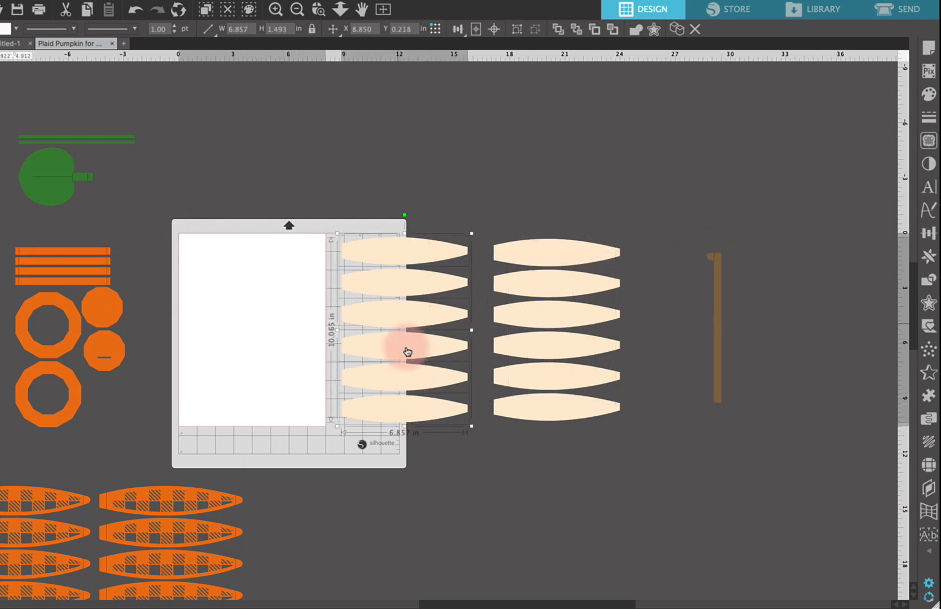
left_click_drag(405, 343, 242, 319)
left_click(892, 12)
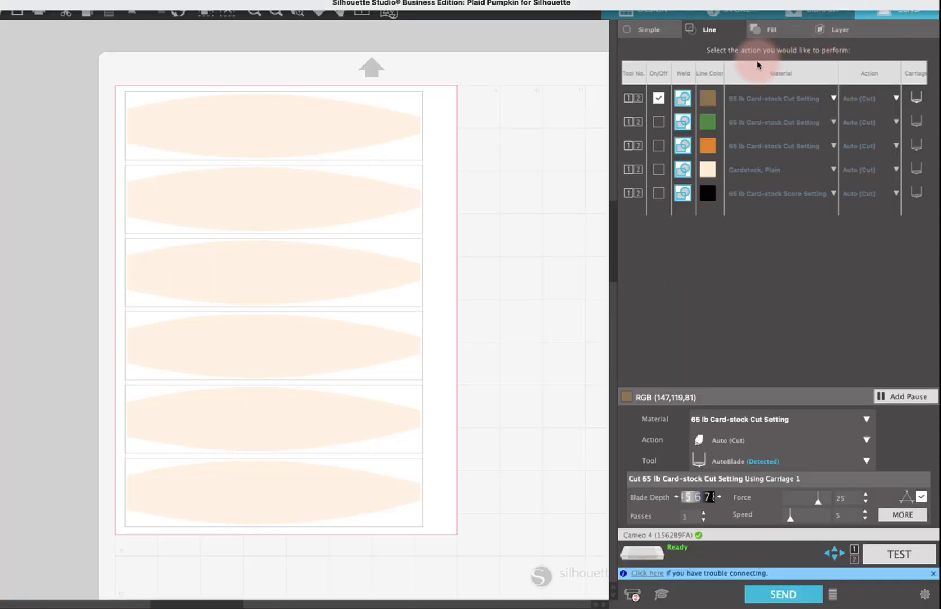
Step: Enable only the cream lines in place of brown, and assign them the user-defined Vellum material
left_click(658, 98)
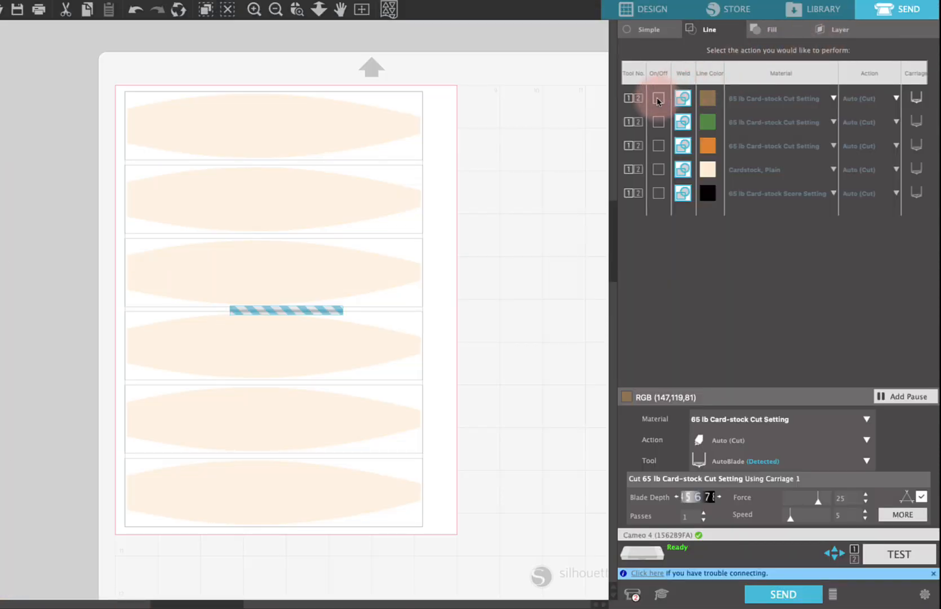
left_click(659, 170)
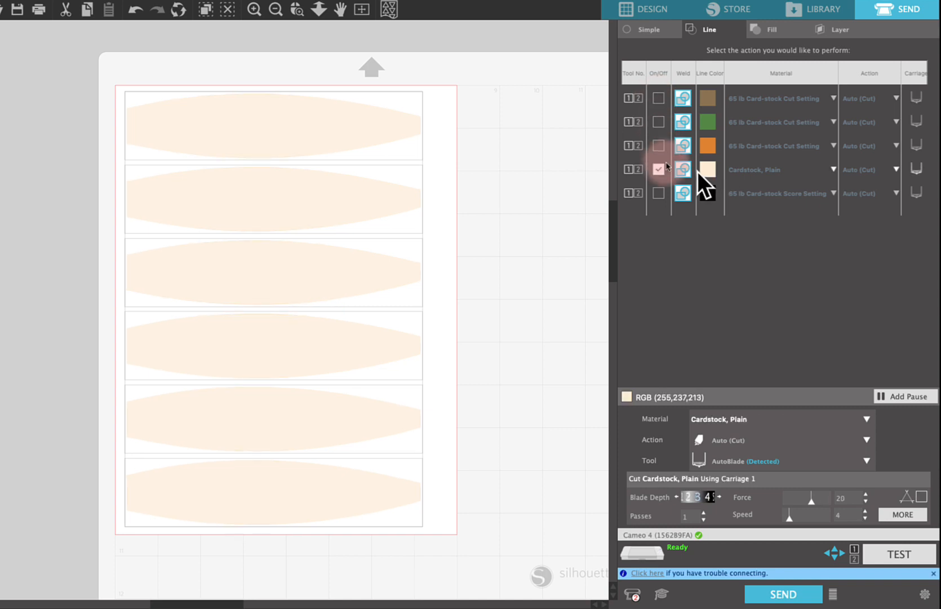
left_click(833, 170)
scroll(833, 171, "down", 8)
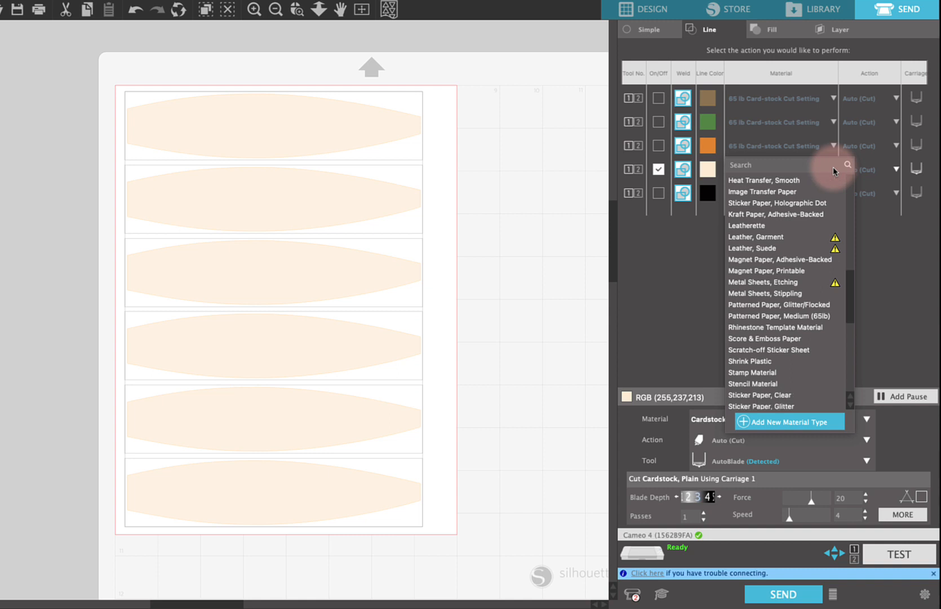
scroll(834, 171, "down", 5)
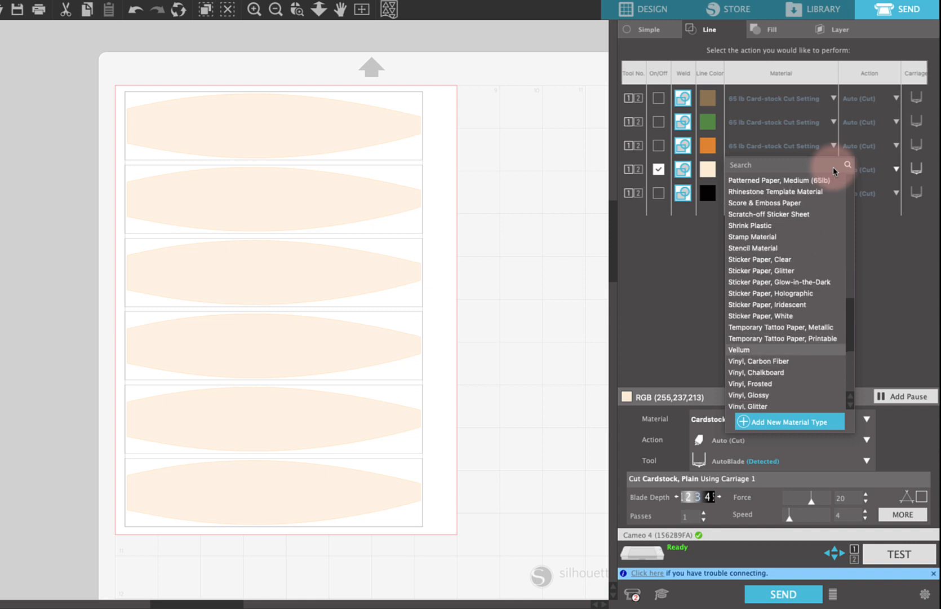
scroll(833, 171, "down", 7)
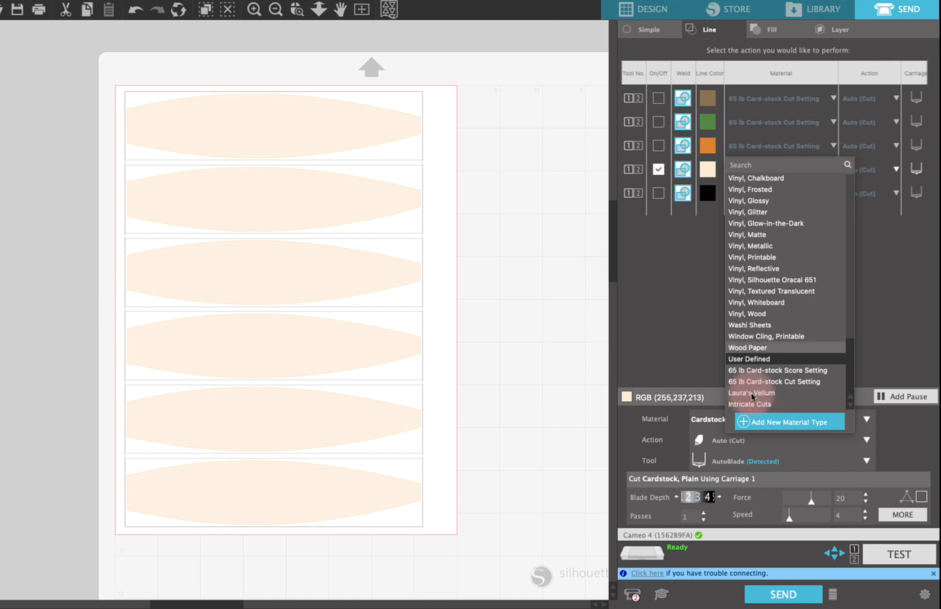
left_click(752, 393)
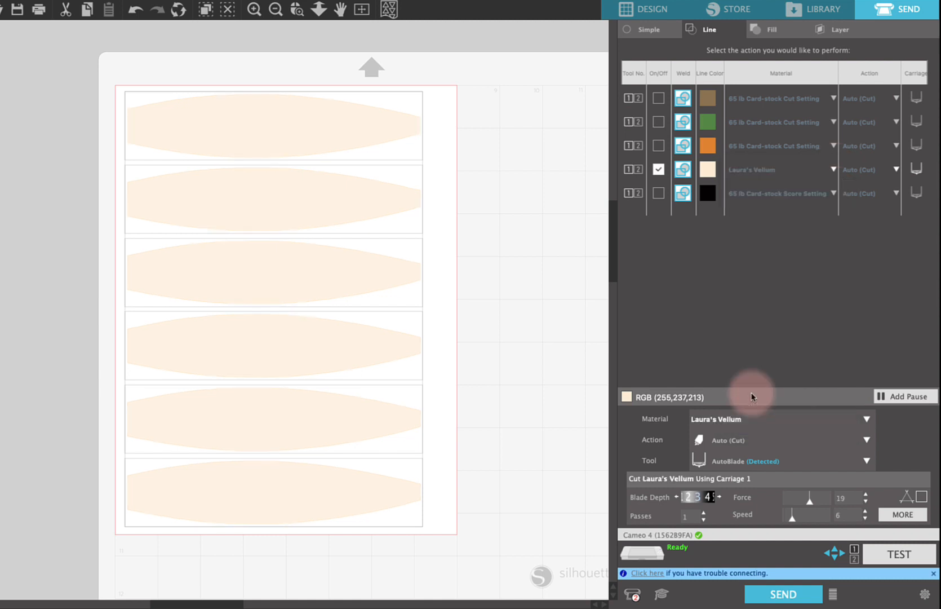